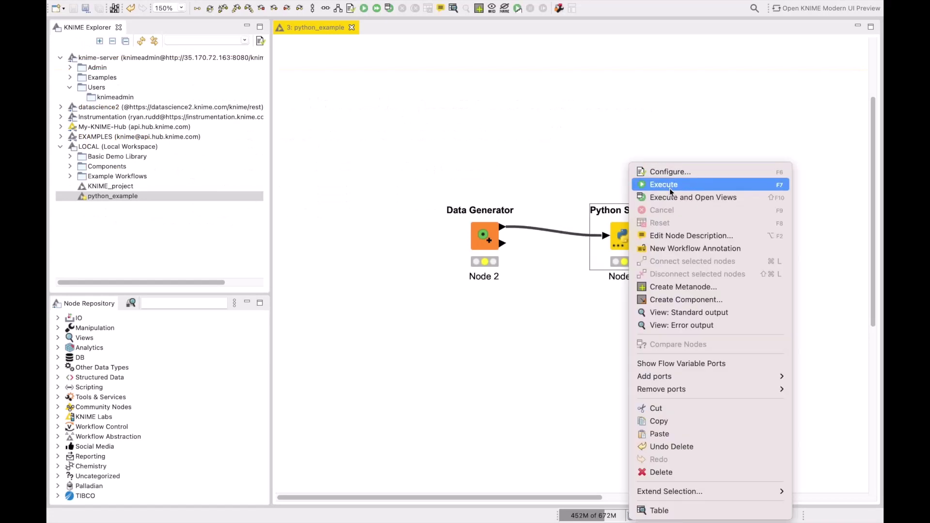
# Execute the Python Script node, test that its script prints 'Hello World!', and save python_example
pyautogui.click(669, 188)
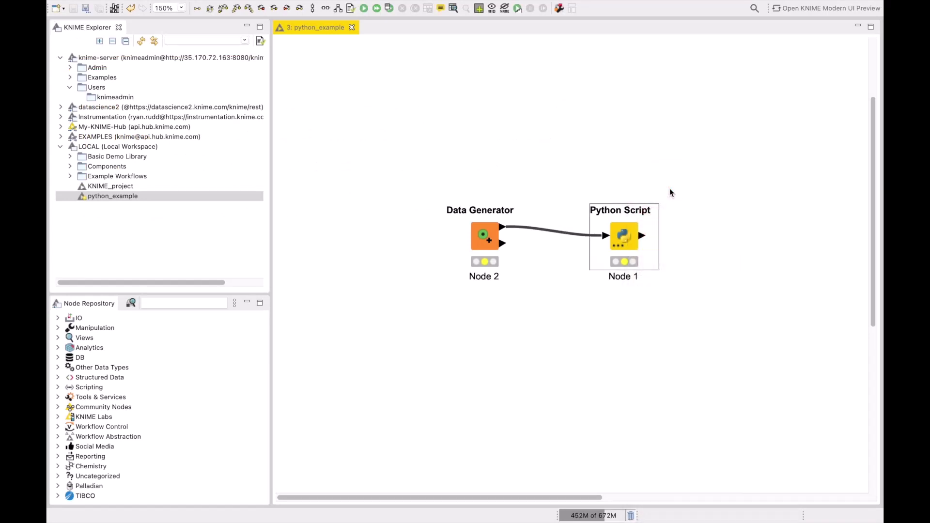
pyautogui.rightClick(625, 238)
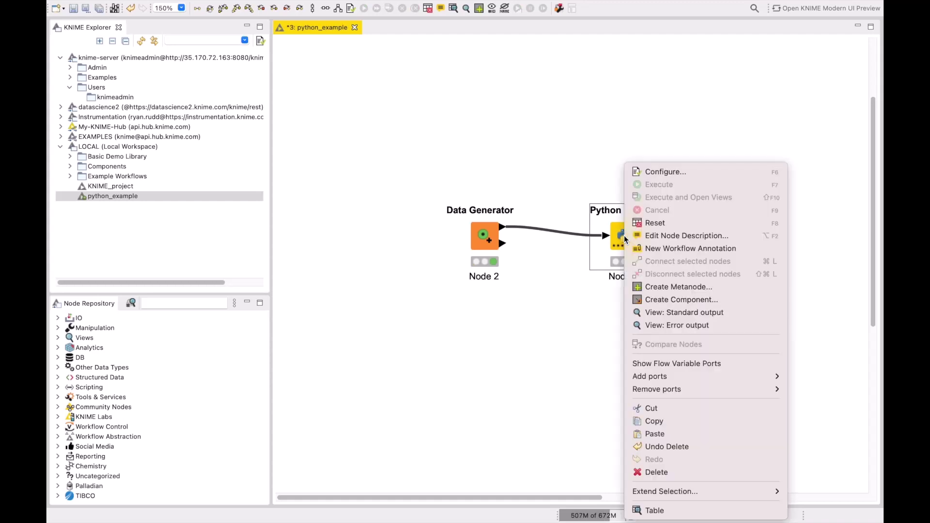
pyautogui.click(664, 172)
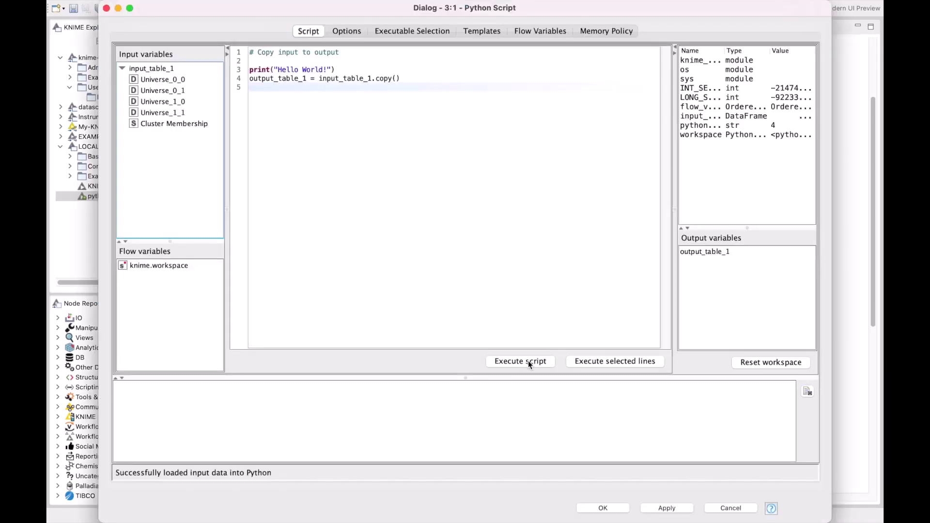
pyautogui.click(530, 363)
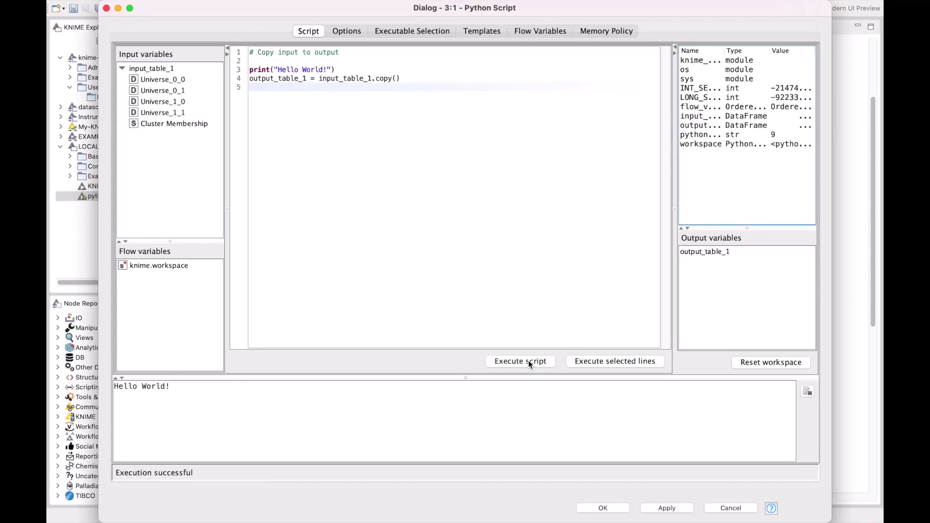
pyautogui.click(713, 510)
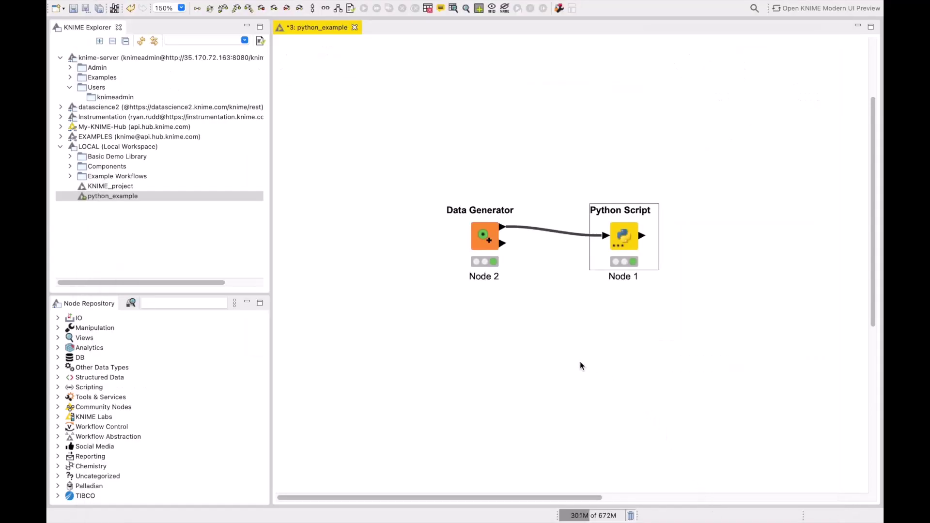
pyautogui.click(73, 9)
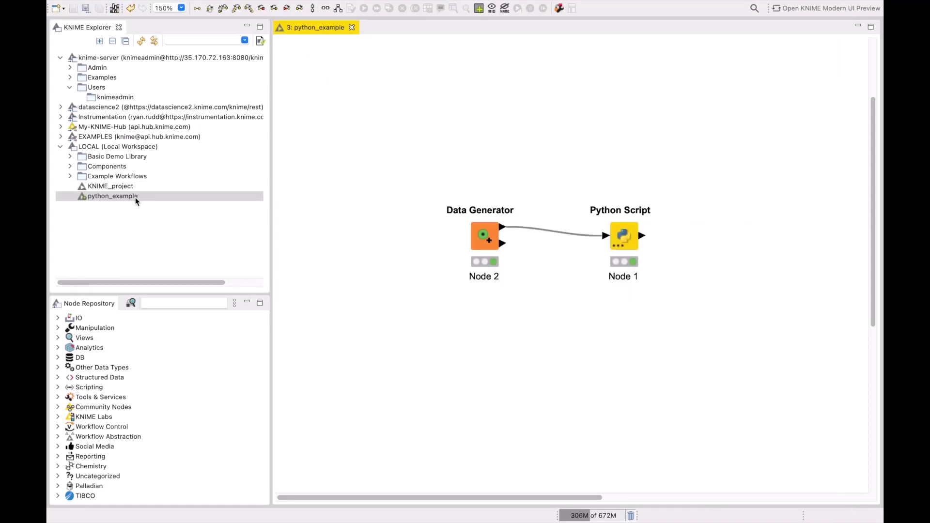
# Upload python_example, reset, to the server's Users/knimeadmin folder
pyautogui.rightClick(136, 199)
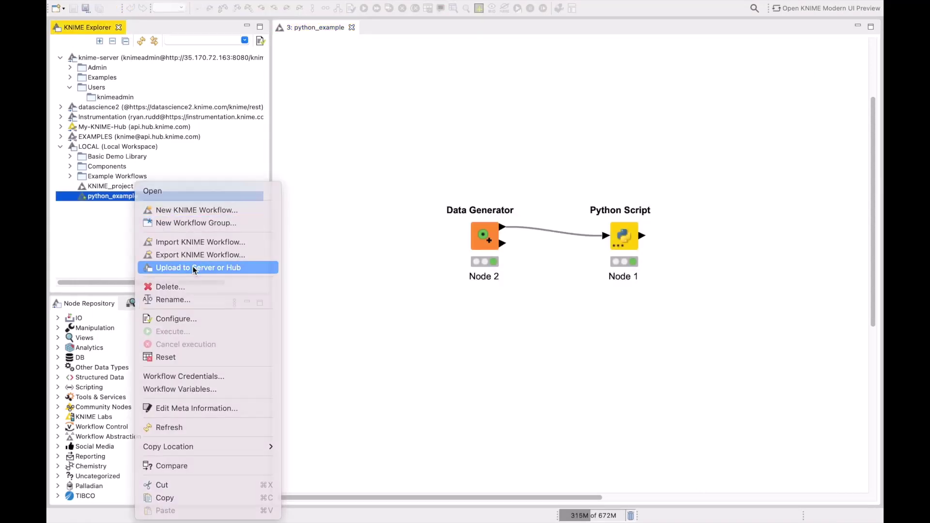
pyautogui.click(195, 268)
pyautogui.click(350, 77)
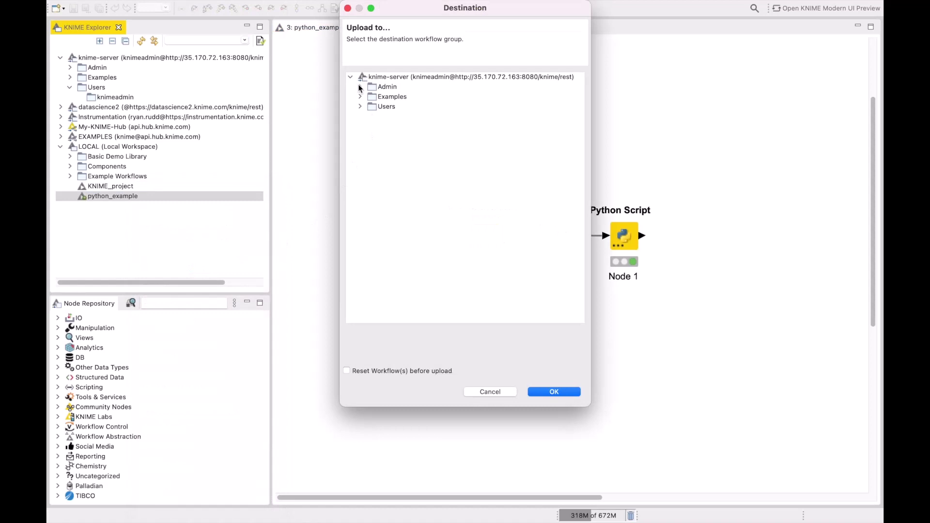
pyautogui.click(360, 106)
pyautogui.click(383, 116)
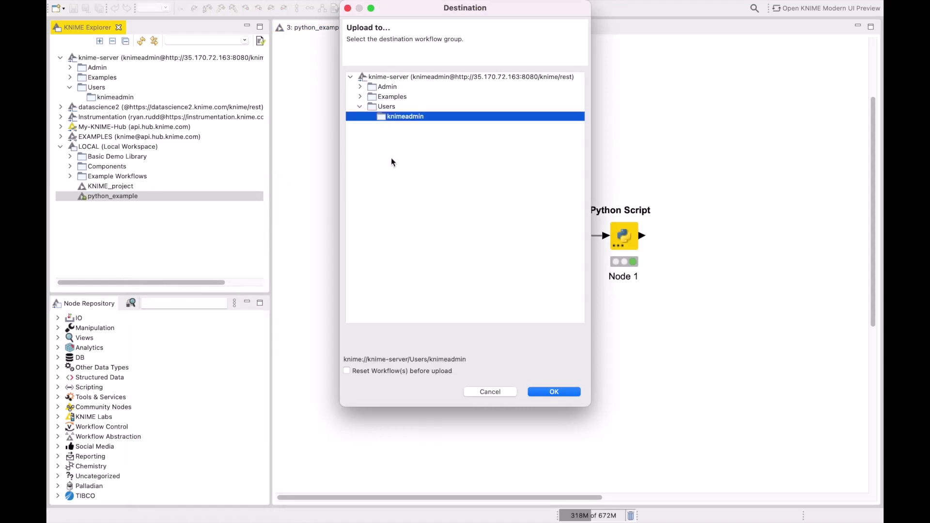
pyautogui.click(399, 372)
pyautogui.click(555, 392)
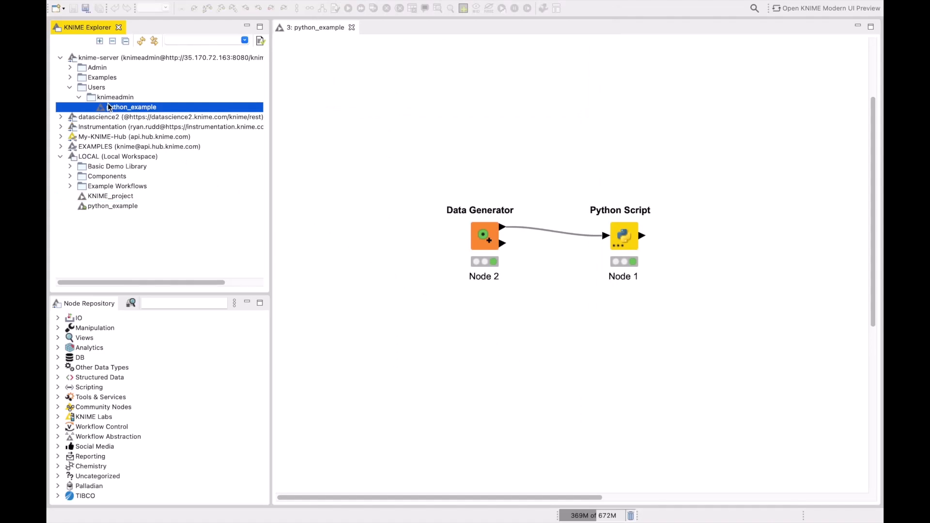
# Execute the uploaded python_example workflow as a server job
pyautogui.rightClick(115, 113)
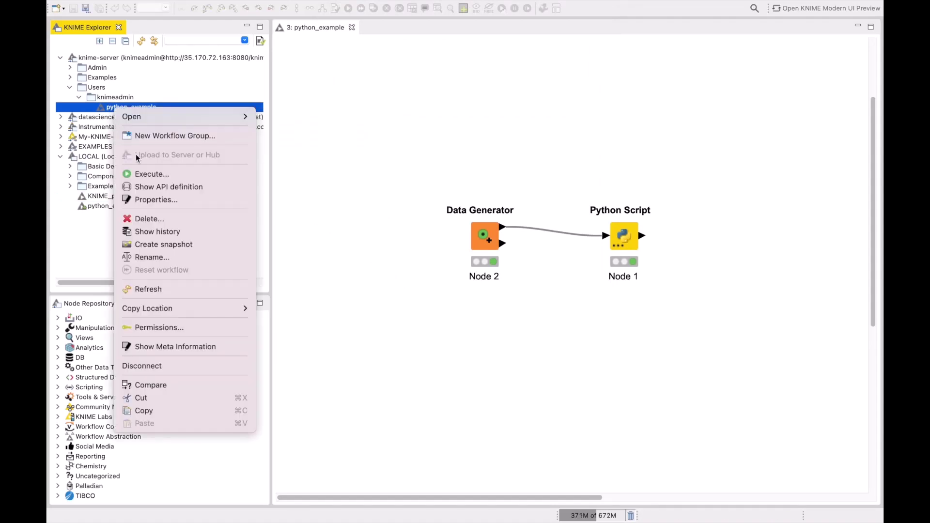
pyautogui.click(139, 175)
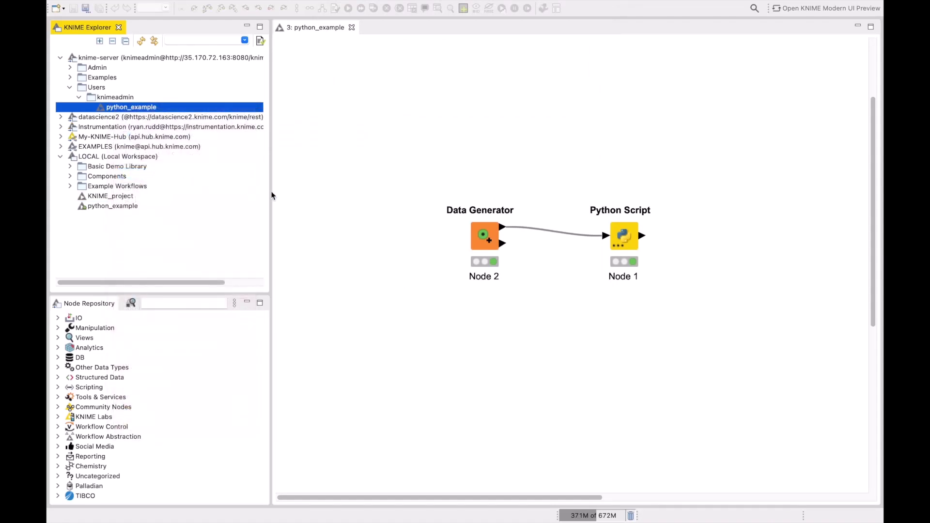
pyautogui.click(569, 445)
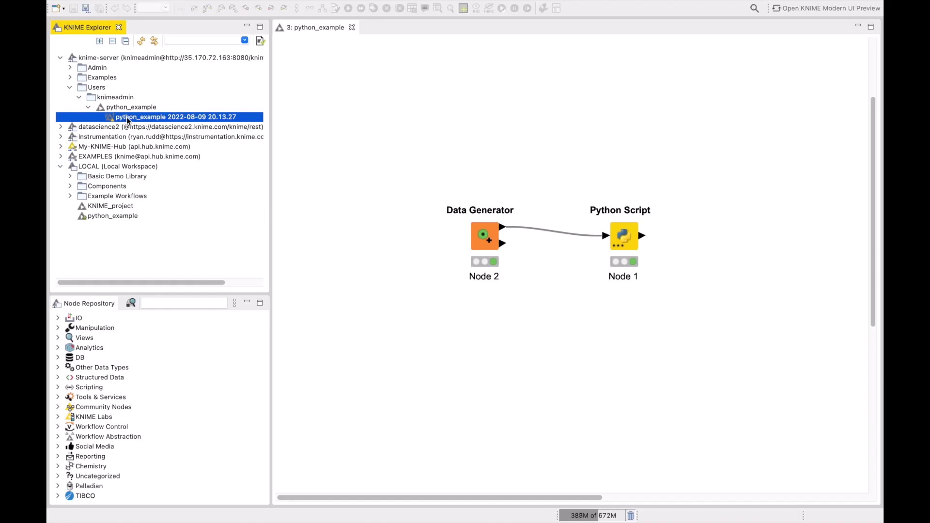
# Open the python_example server job's workflow and scroll to see the failed Python Script node
pyautogui.doubleClick(127, 117)
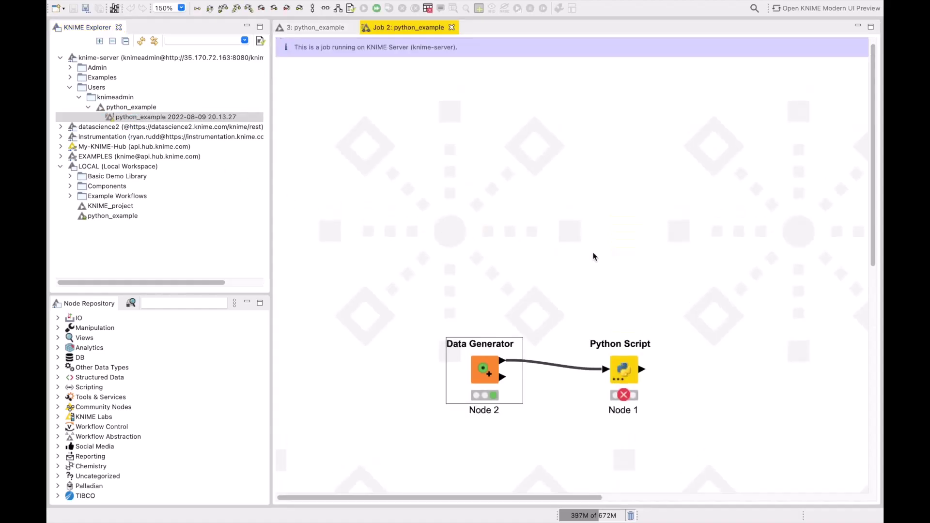
pyautogui.scroll(-2, 655, 399)
pyautogui.scroll(-1, 636, 397)
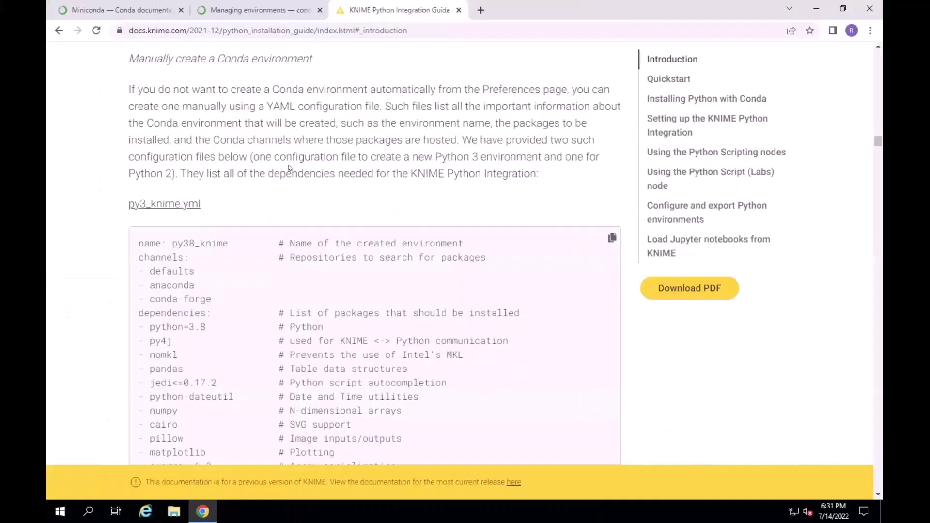
# Download the Miniconda3 Windows 64-bit installer from the Miniconda docs tab
pyautogui.click(140, 15)
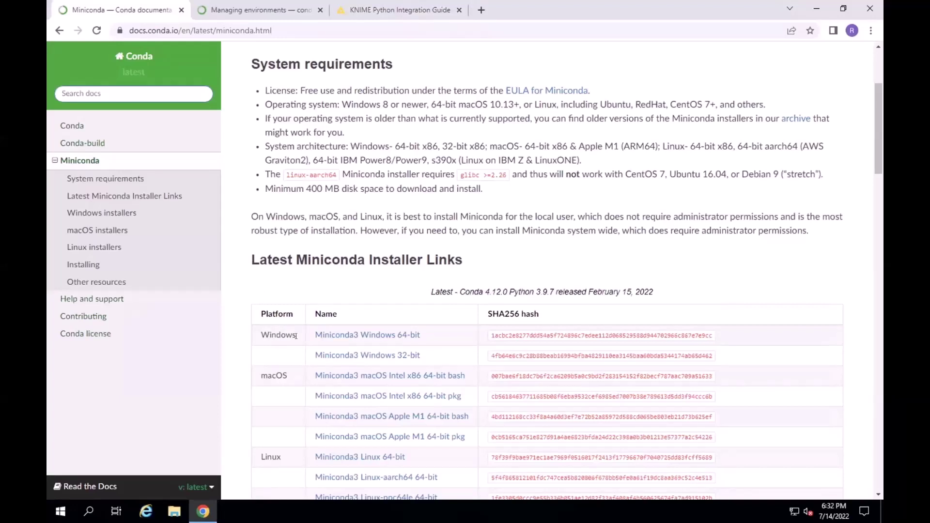
pyautogui.click(347, 339)
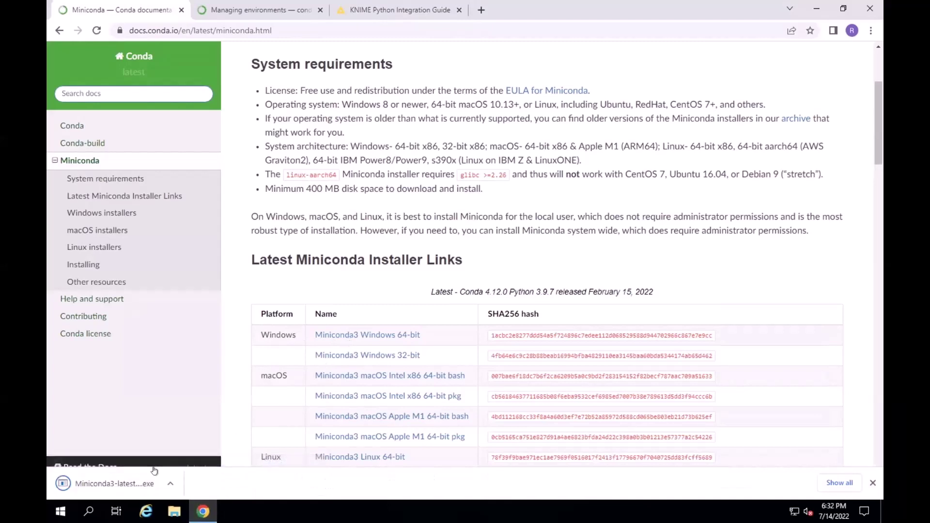
# Run the Miniconda3 installer for All Users with default settings through to Finish
pyautogui.click(136, 479)
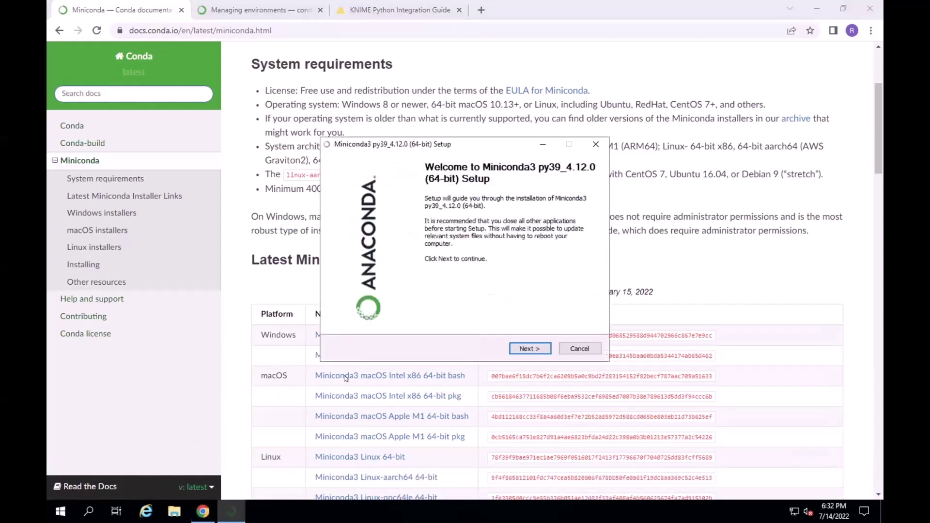
pyautogui.click(531, 348)
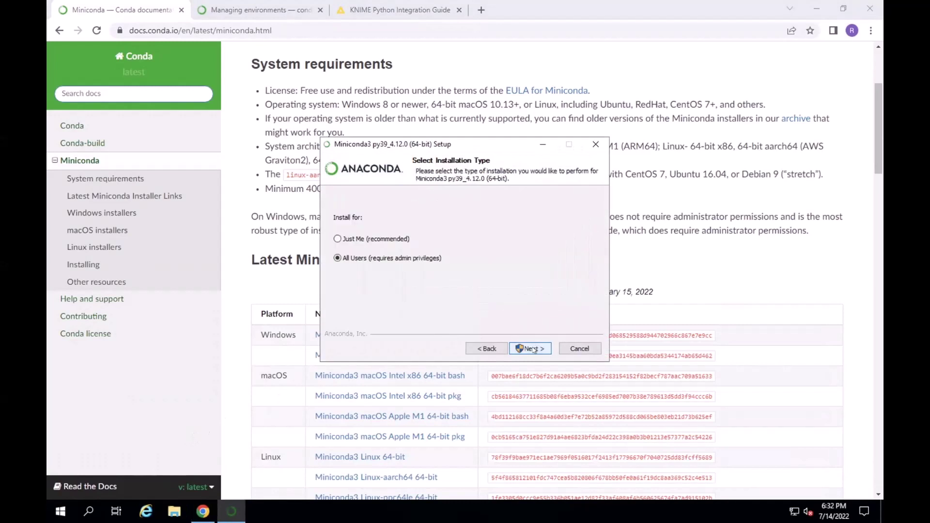
pyautogui.click(532, 349)
pyautogui.click(535, 350)
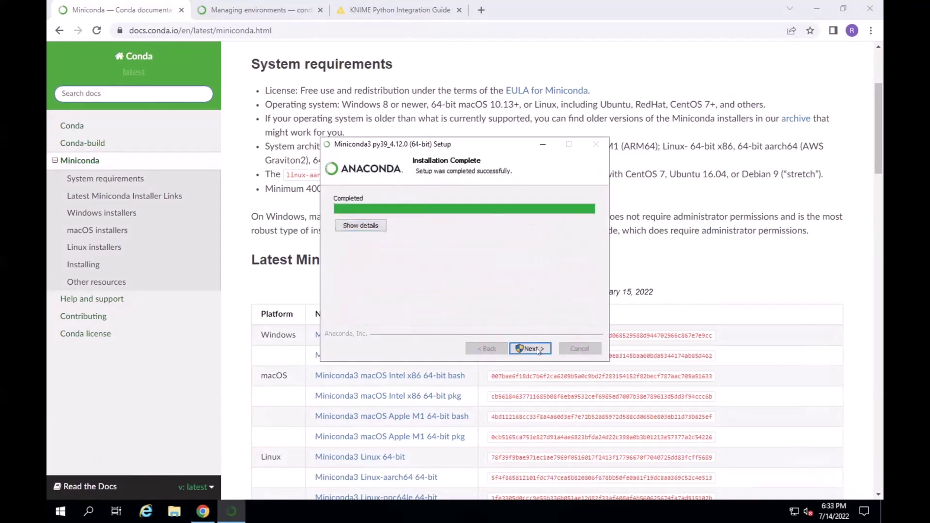
pyautogui.click(537, 350)
pyautogui.click(538, 350)
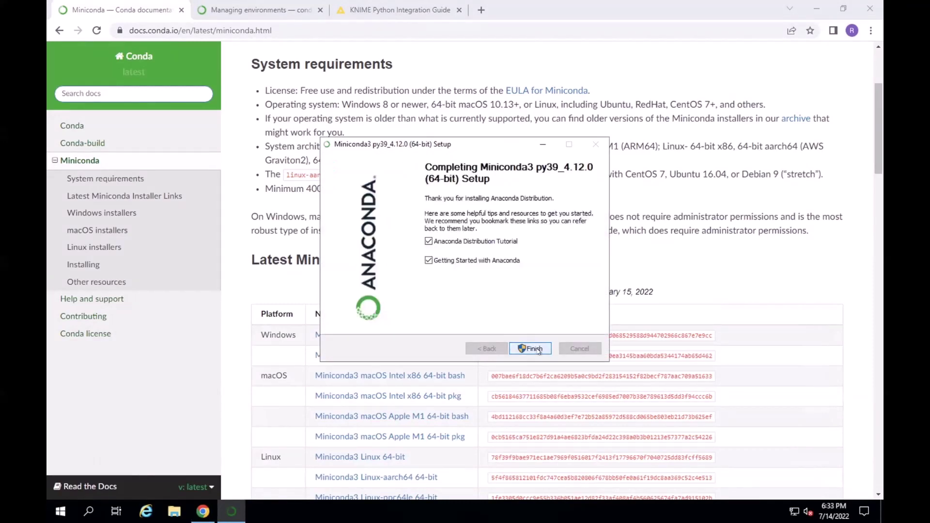
pyautogui.click(583, 10)
pyautogui.click(60, 511)
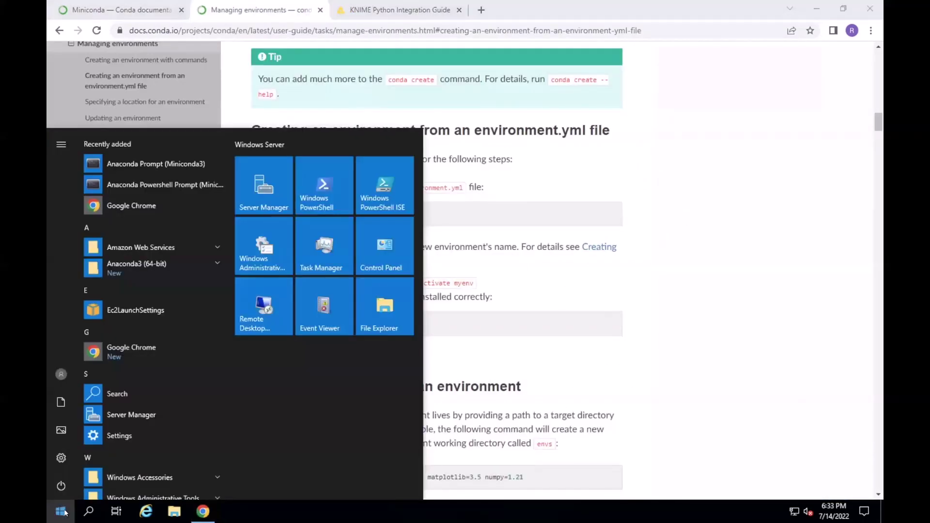
# Open Anaconda Prompt (Miniconda3) and run conda list to show base environment packages
pyautogui.click(139, 164)
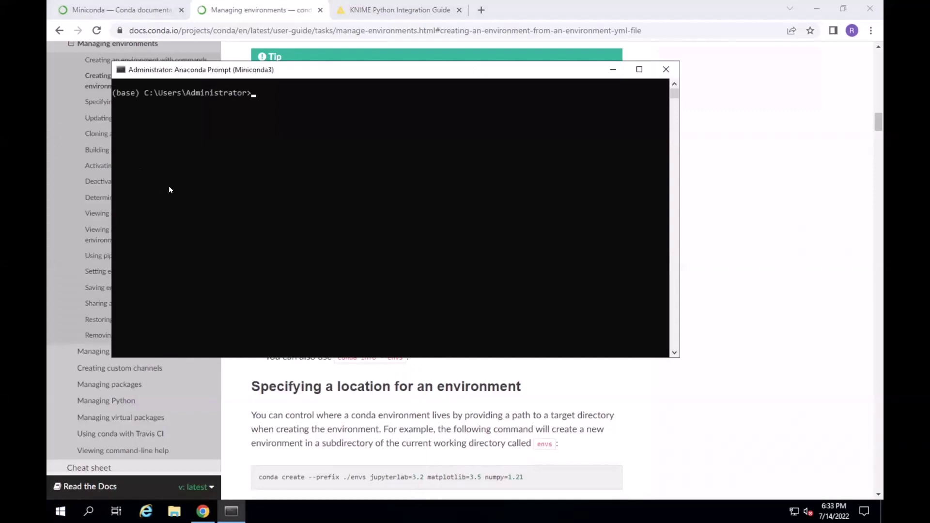
pyautogui.write('cond')
pyautogui.write('a list')
pyautogui.press('Return')
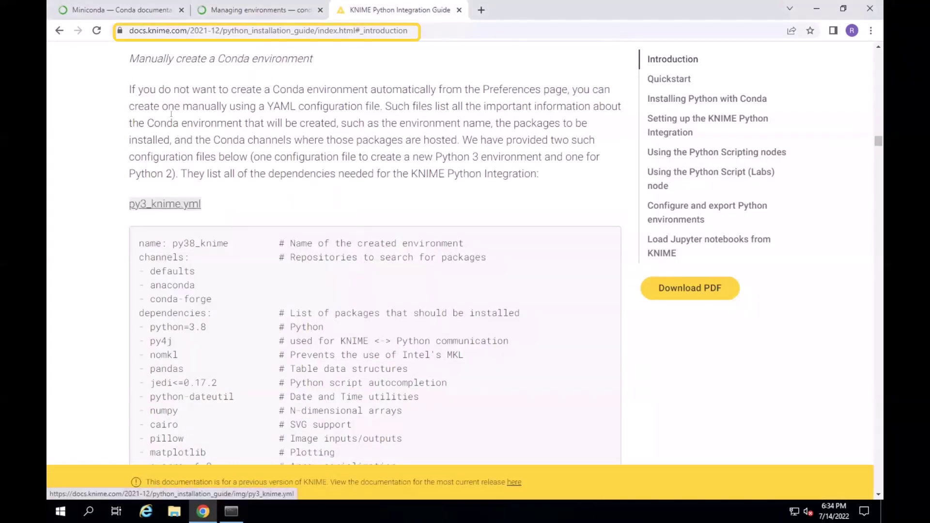
# Open the raw py3_knime.yml file and copy its entire YAML contents
pyautogui.click(180, 205)
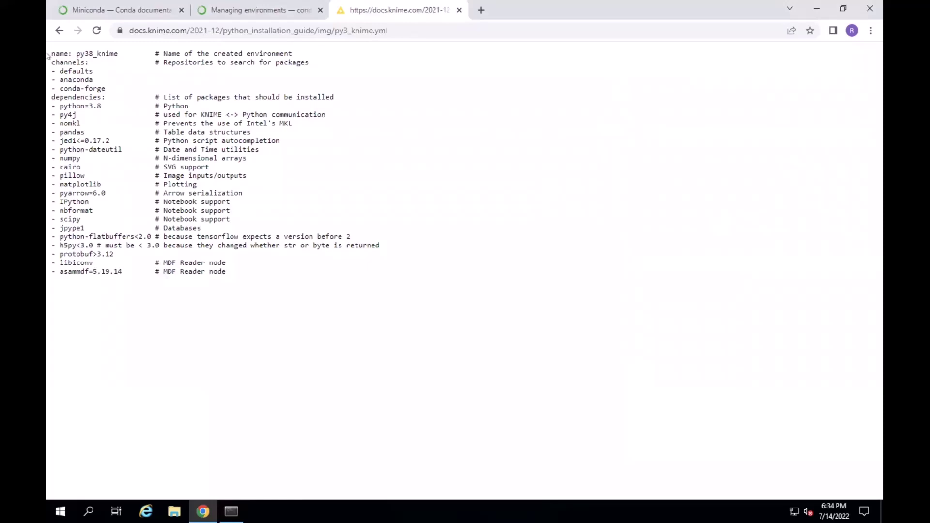
pyautogui.moveTo(52, 54); pyautogui.dragTo(240, 273)
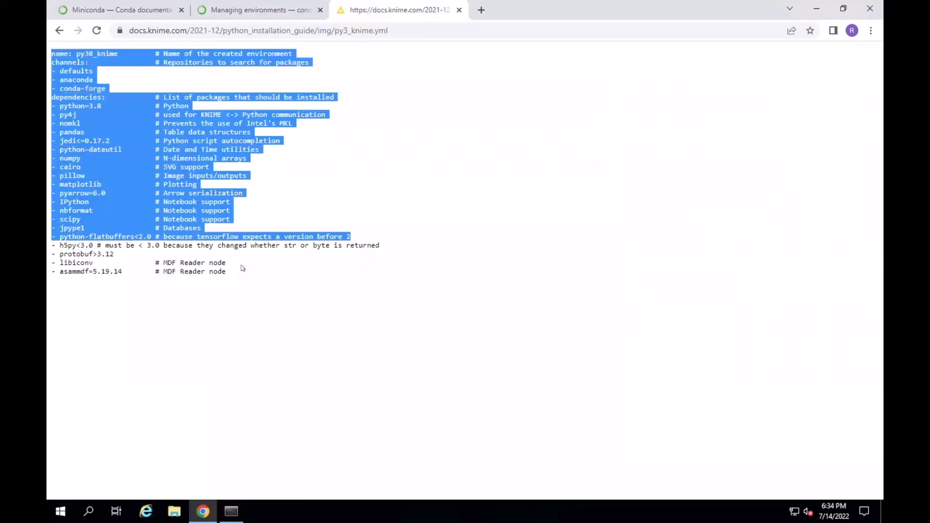
pyautogui.rightClick(179, 224)
pyautogui.click(189, 232)
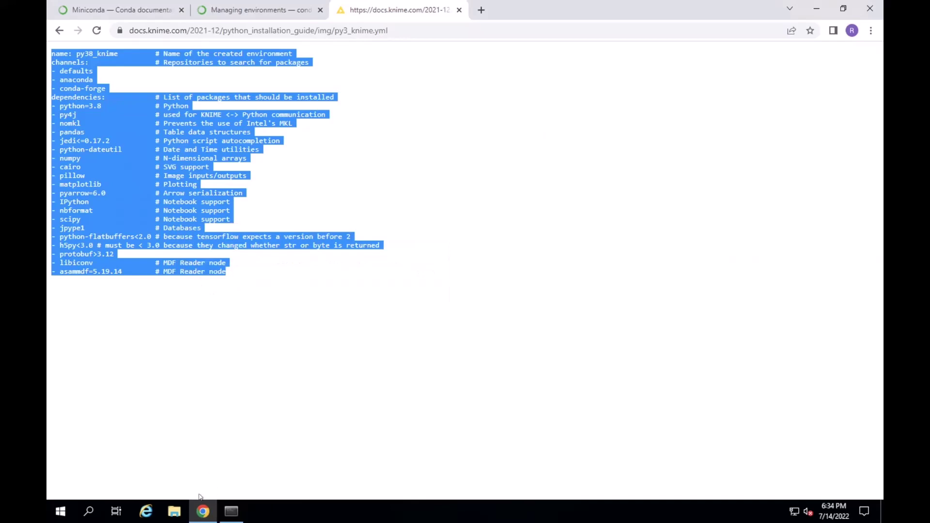
pyautogui.click(90, 511)
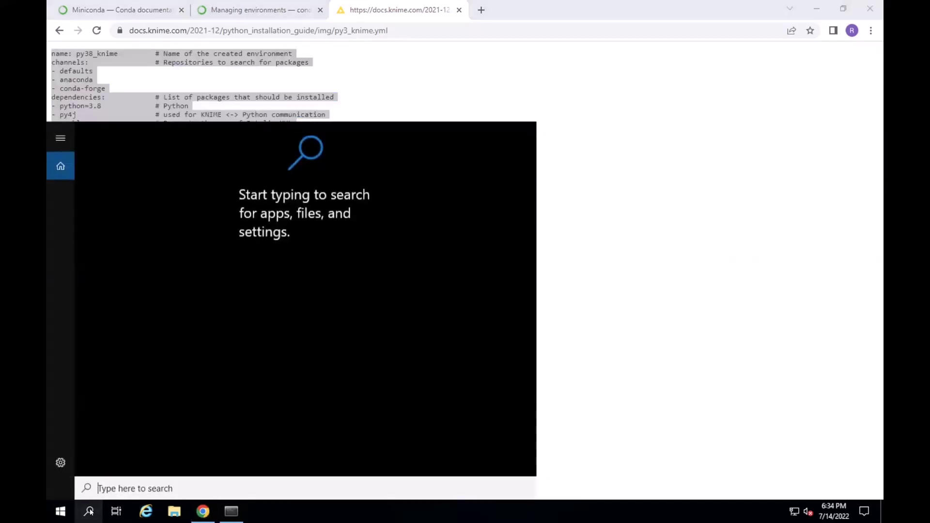
# Paste the copied YAML environment definition into a new Notepad file
pyautogui.write('note')
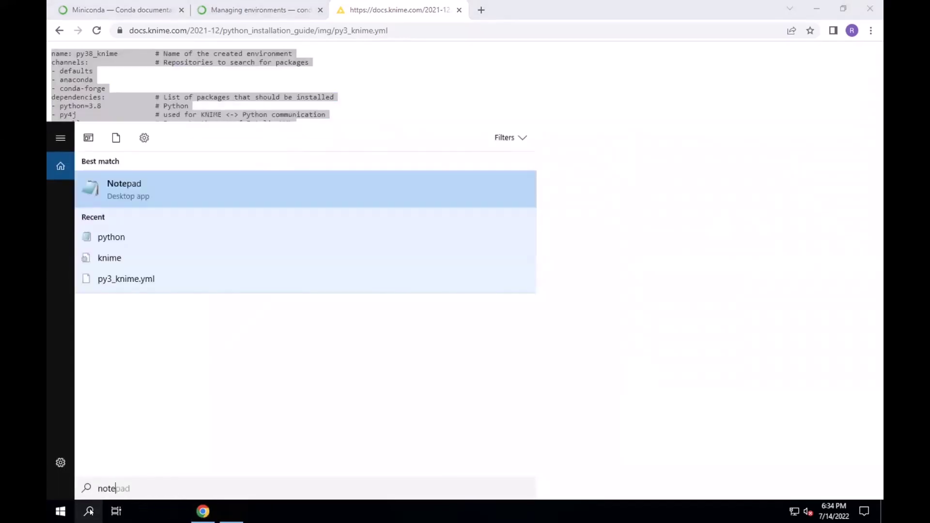
pyautogui.click(173, 195)
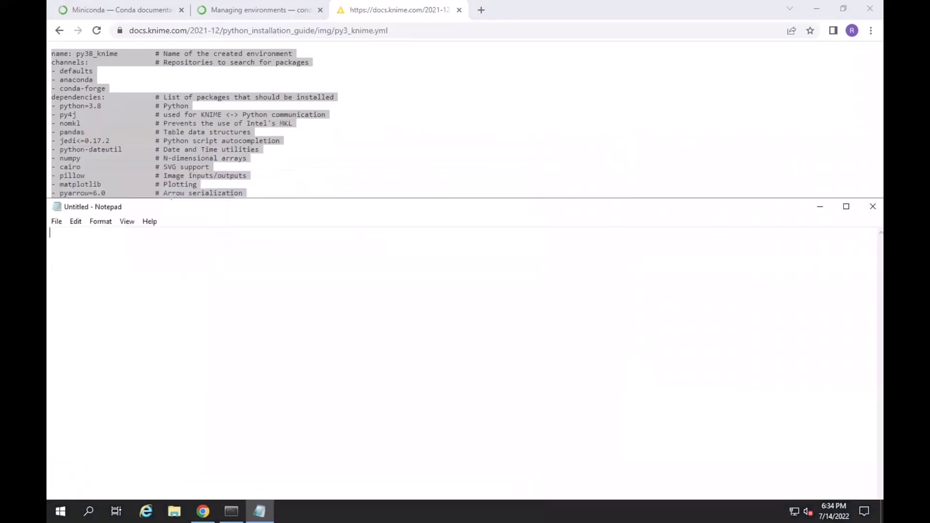
pyautogui.hotkey('ctrl', 'v')
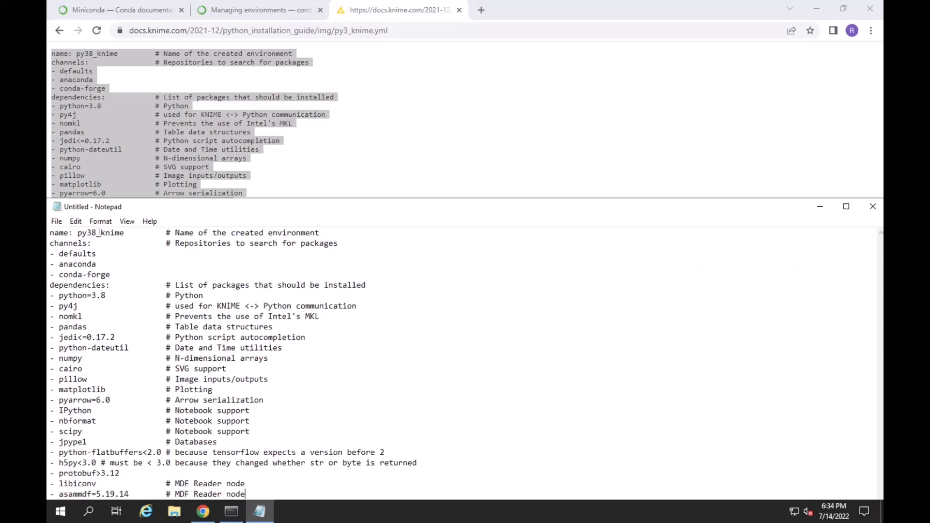
# Save the file in Documents as py3_knime.yml with file type All Files
pyautogui.click(56, 221)
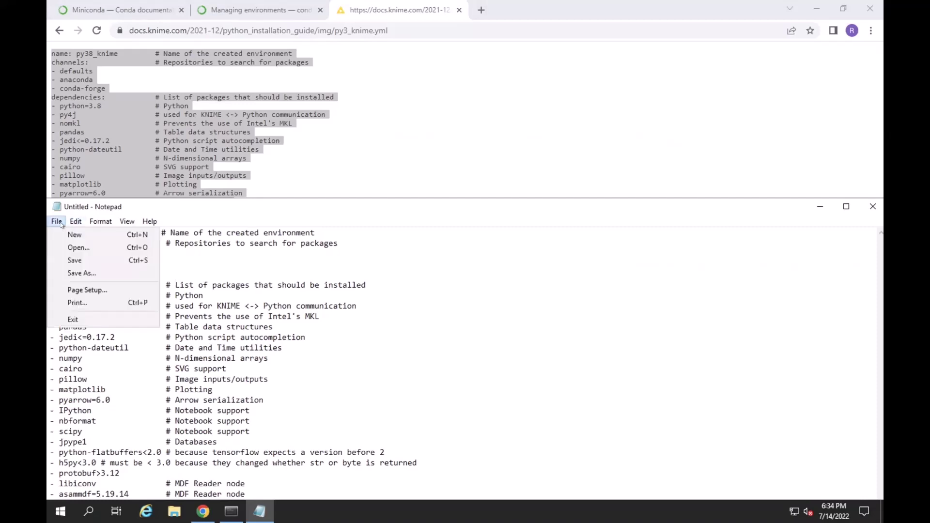
pyautogui.click(73, 292)
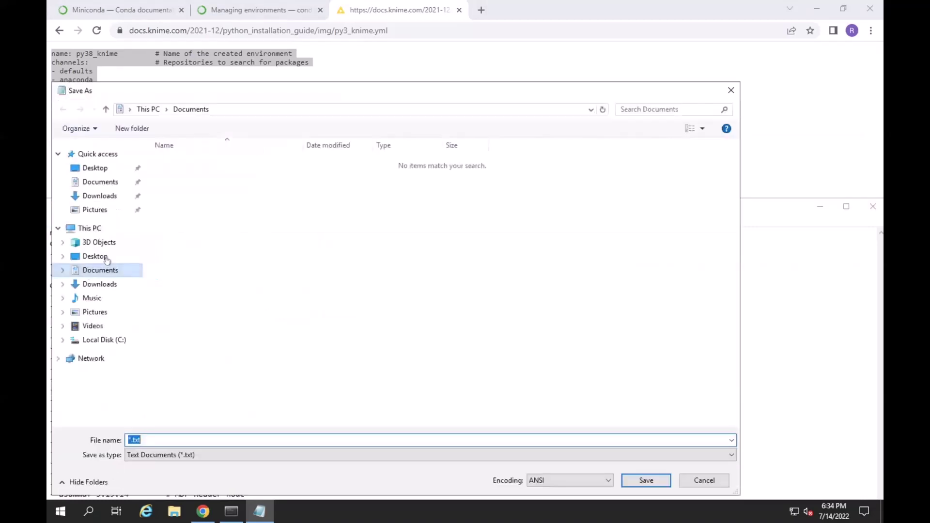
pyautogui.click(156, 455)
pyautogui.click(152, 439)
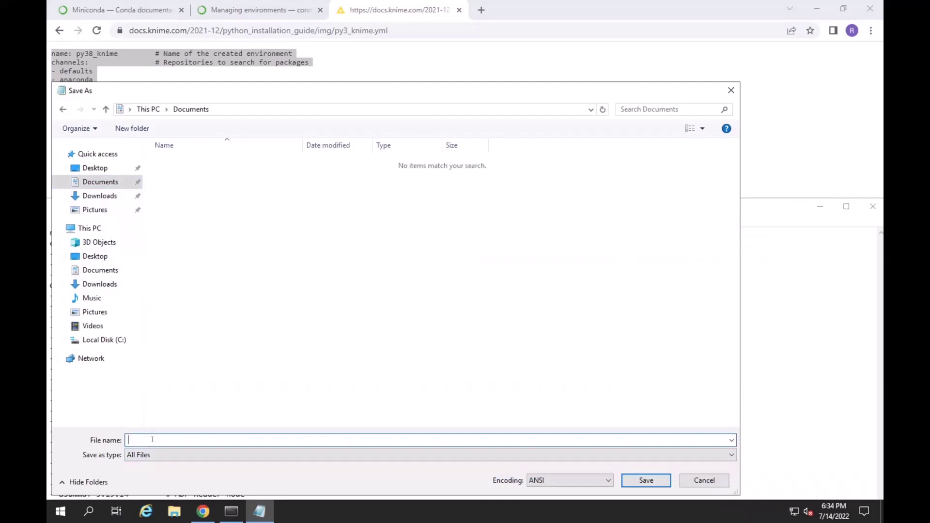
pyautogui.write('py3_knime.')
pyautogui.write('yml')
pyautogui.write('conda')
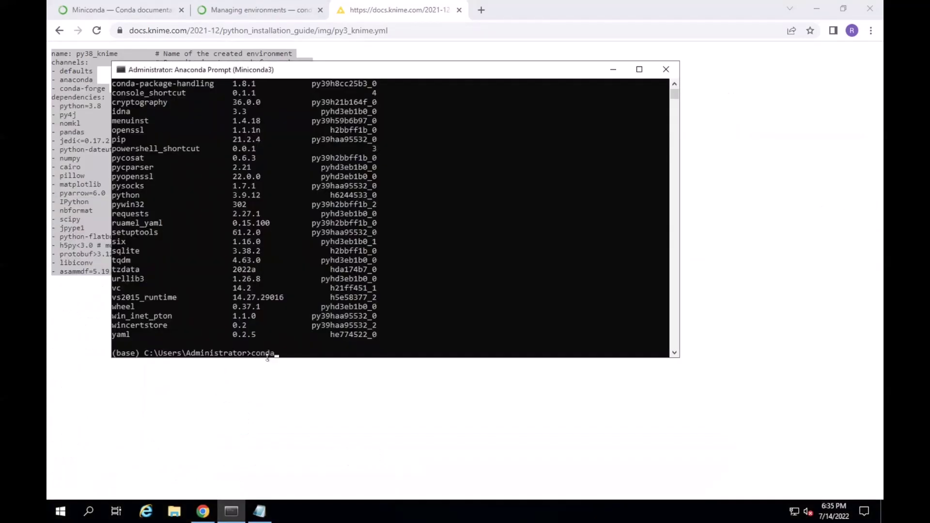
pyautogui.write(' env create')
pyautogui.write(' -f Documen')
pyautogui.write('ts\\py3_knime')
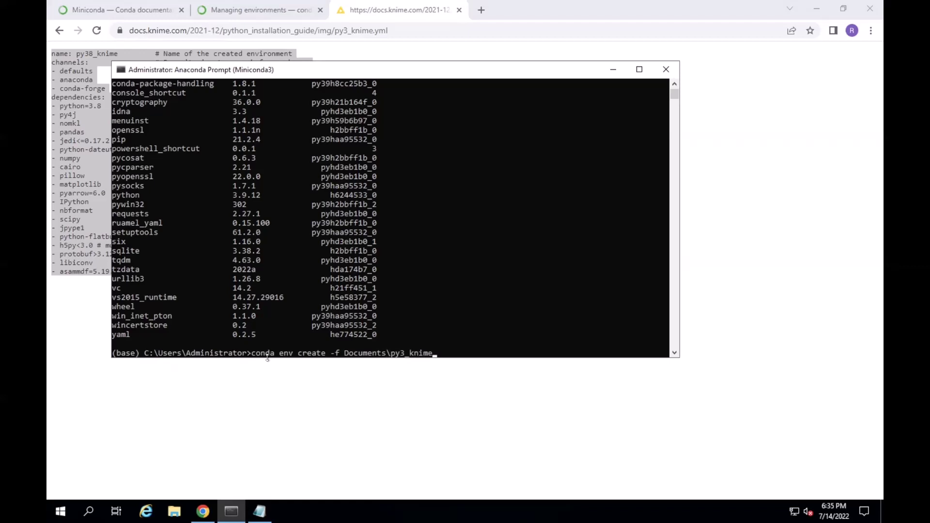
pyautogui.write('.yml')
# Create py3_knime from Documents\py3_knime.yml, activate it, and confirm it with conda env list
pyautogui.press('Return')
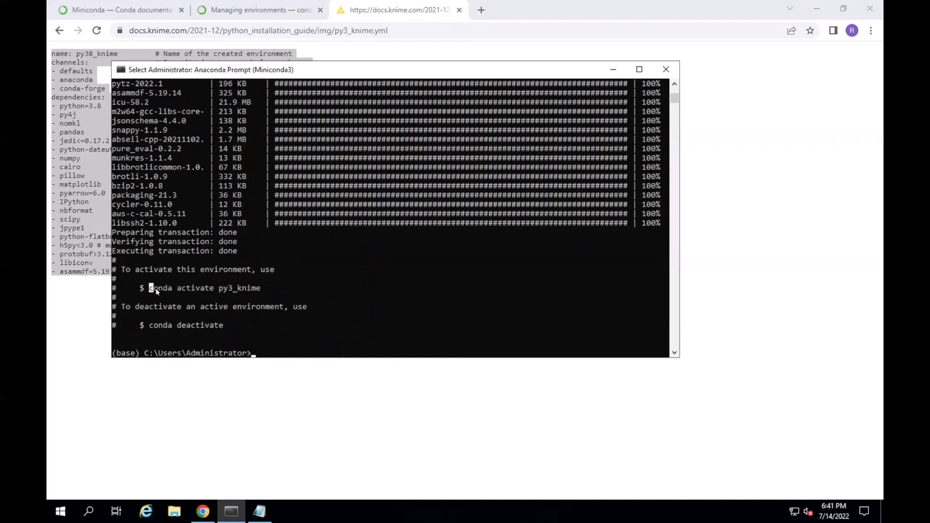
pyautogui.moveTo(149, 287); pyautogui.dragTo(257, 290)
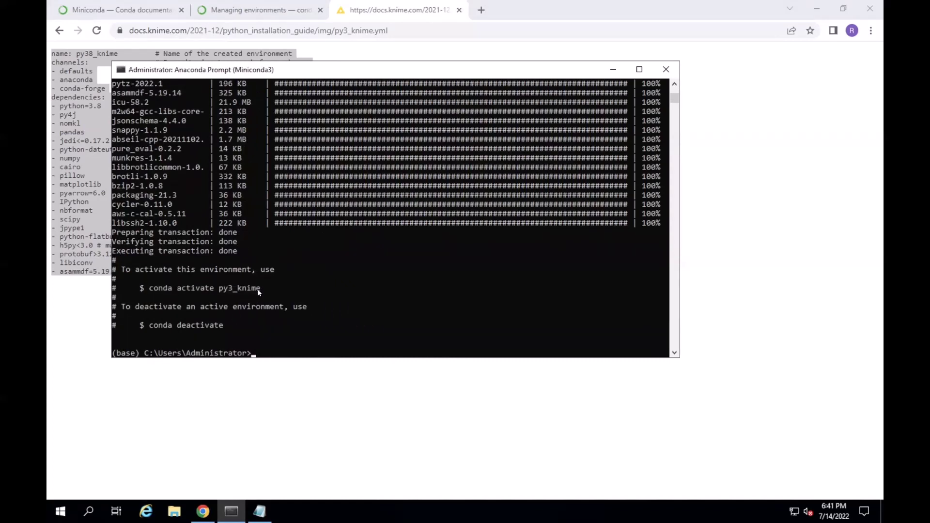
pyautogui.click(253, 355)
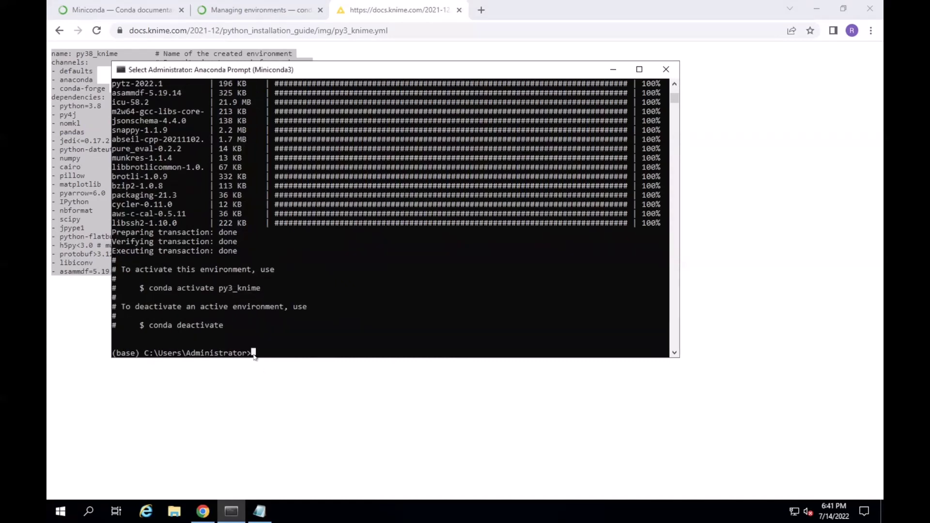
pyautogui.write('conda a')
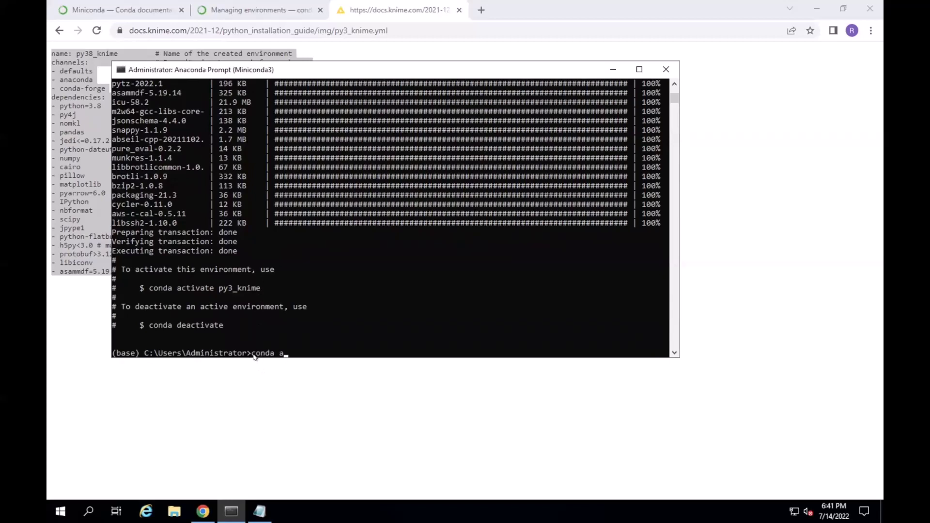
pyautogui.write('ctivate ')
pyautogui.write('py3_')
pyautogui.write('knime')
pyautogui.press('Return')
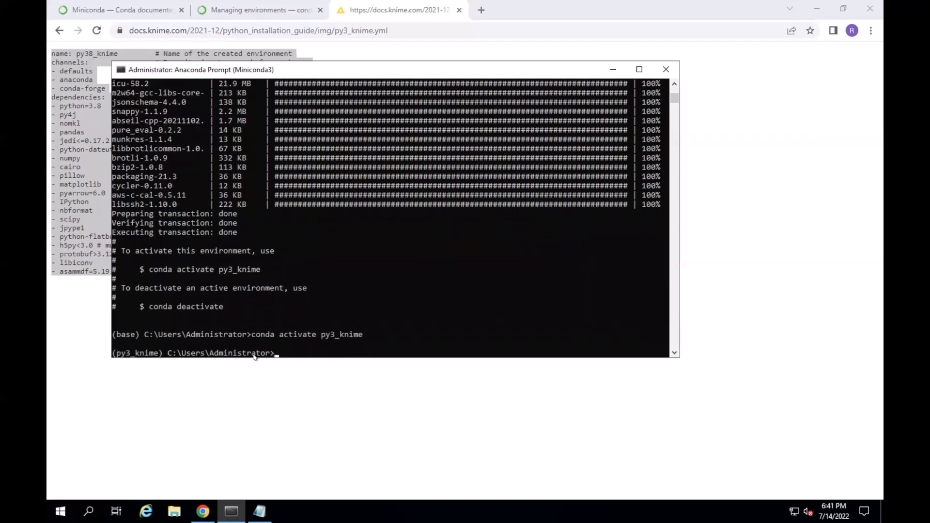
pyautogui.write('conda ')
pyautogui.write('env l')
pyautogui.write('ist')
pyautogui.press('Return')
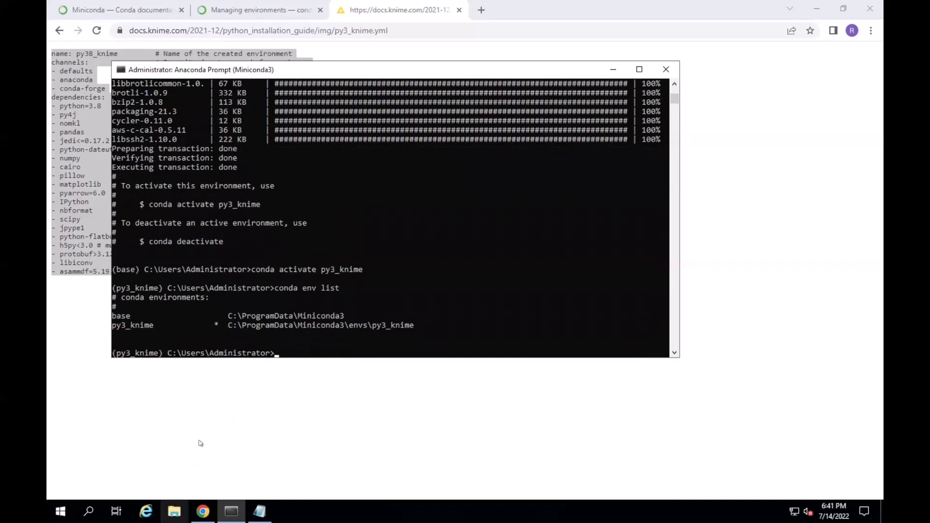
# Navigate File Explorer to C:\ProgramData\Miniconda3\envs
pyautogui.click(174, 511)
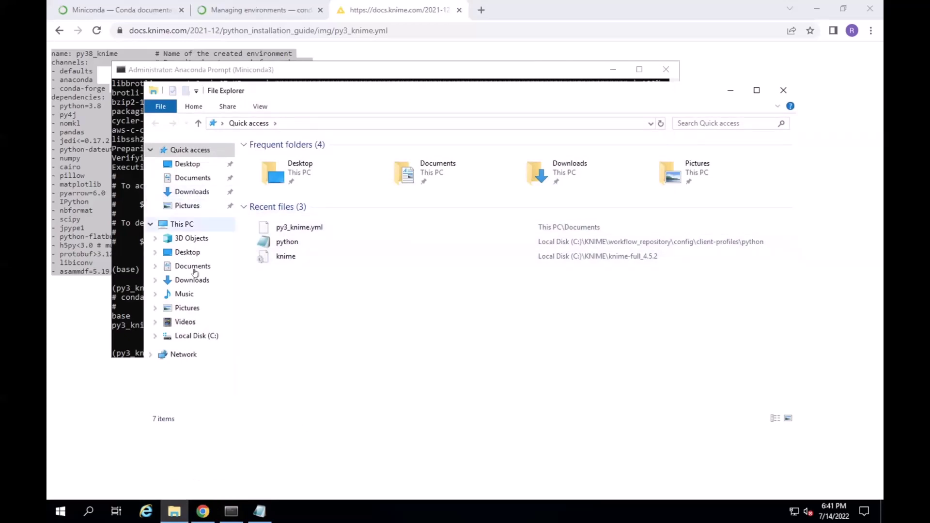
pyautogui.click(206, 335)
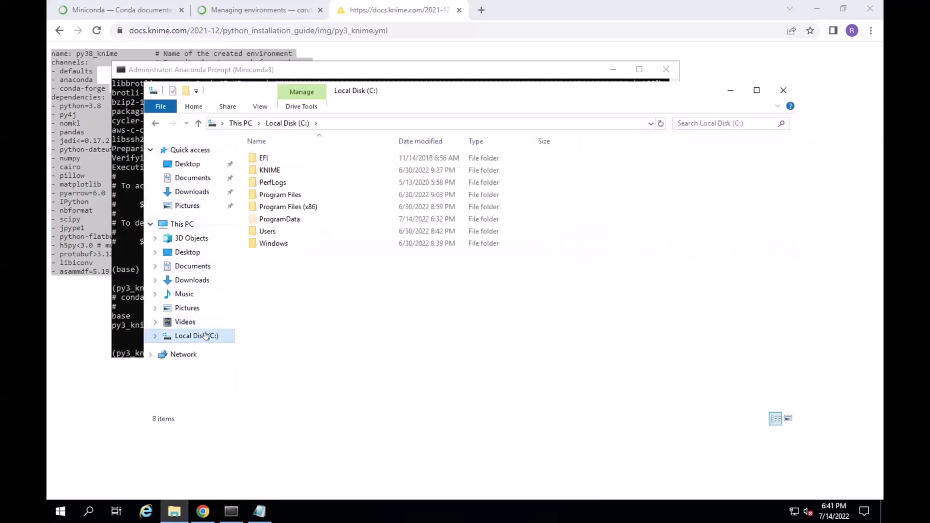
pyautogui.doubleClick(286, 219)
pyautogui.doubleClick(291, 186)
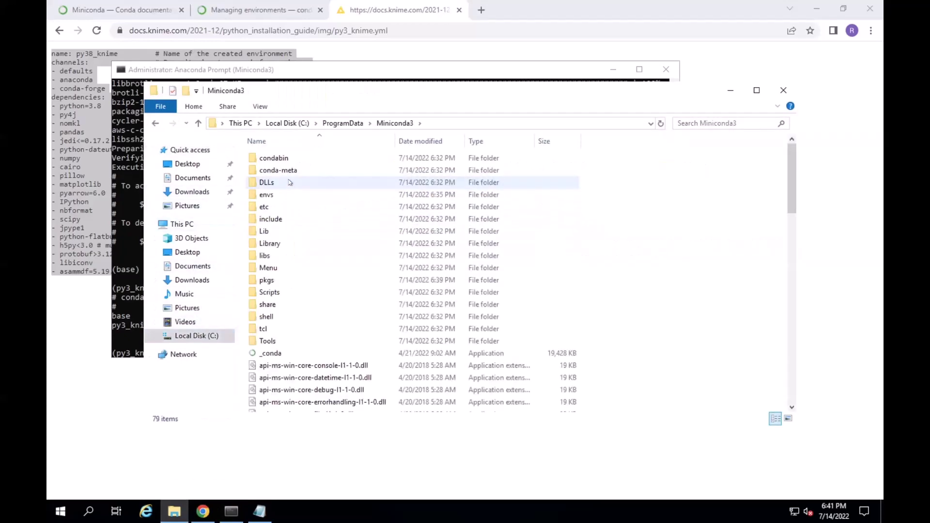
pyautogui.doubleClick(287, 194)
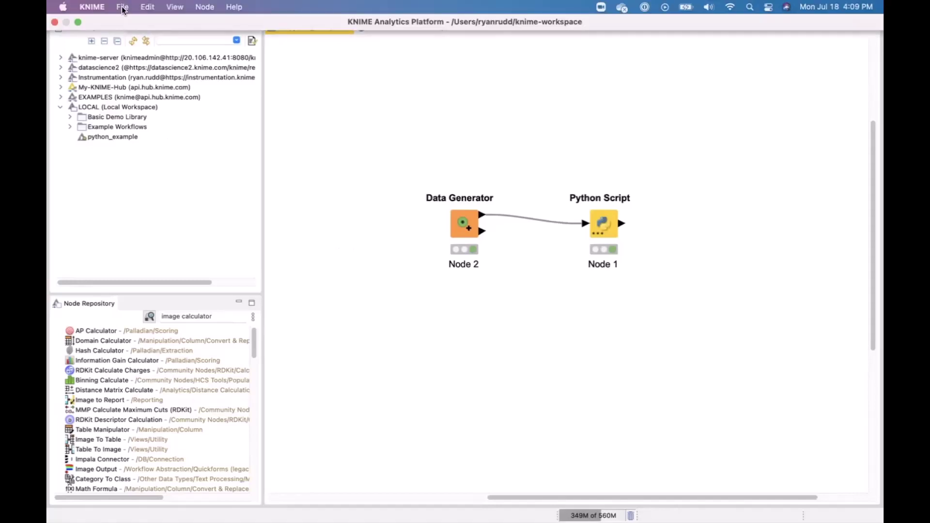
# Export the KNIME preferences to the KNIME.epf file
pyautogui.click(122, 7)
pyautogui.click(162, 203)
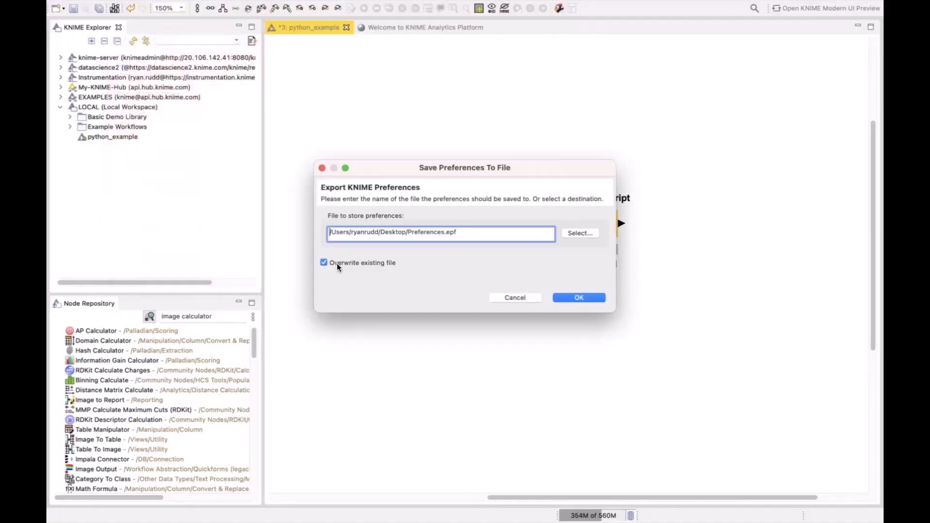
pyautogui.click(571, 296)
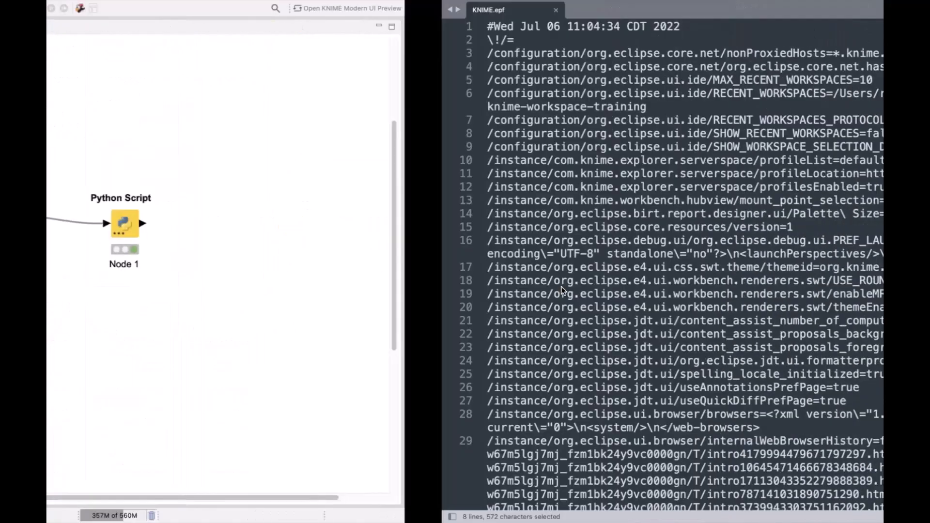
# Find 'python' in KNIME.epf and copy the conda settings on lines 62–69
pyautogui.press('super+f')
pyautogui.write('python')
pyautogui.press('Return')
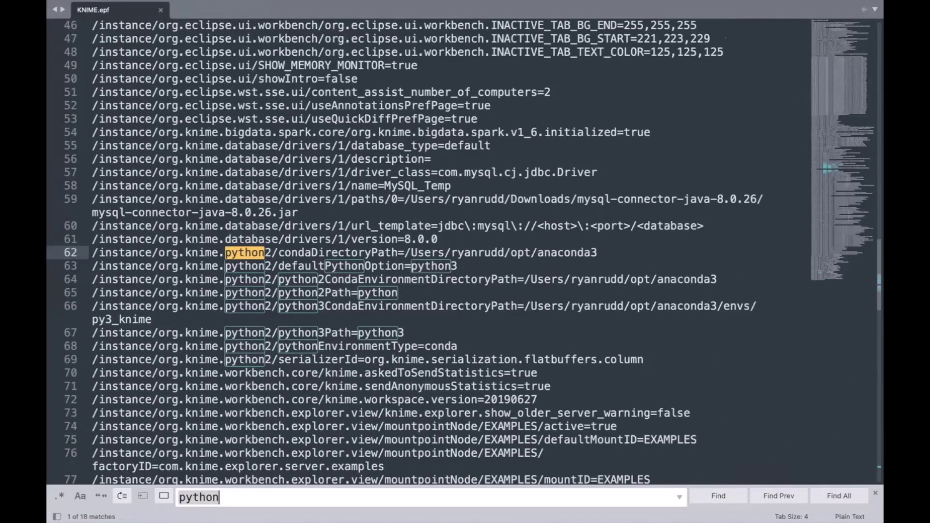
pyautogui.moveTo(93, 251); pyautogui.dragTo(331, 292)
pyautogui.moveTo(378, 318); pyautogui.dragTo(641, 358)
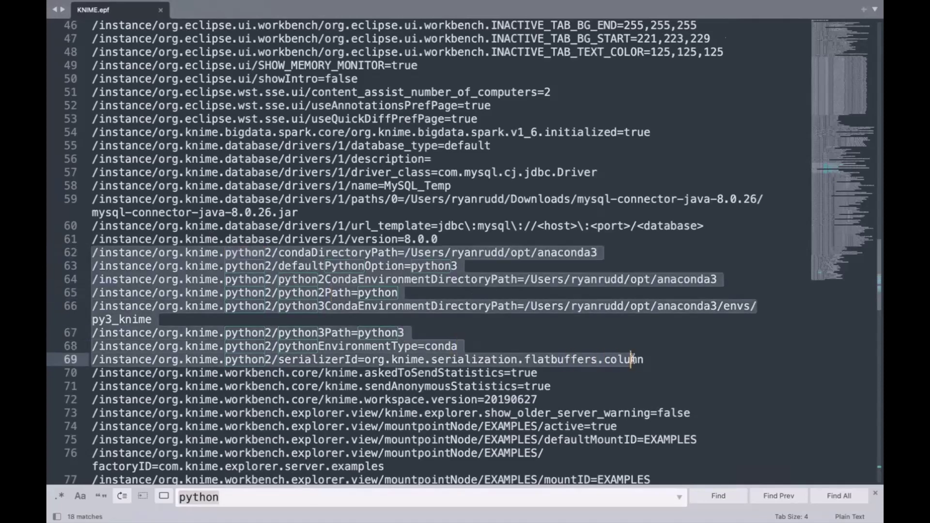
pyautogui.rightClick(268, 286)
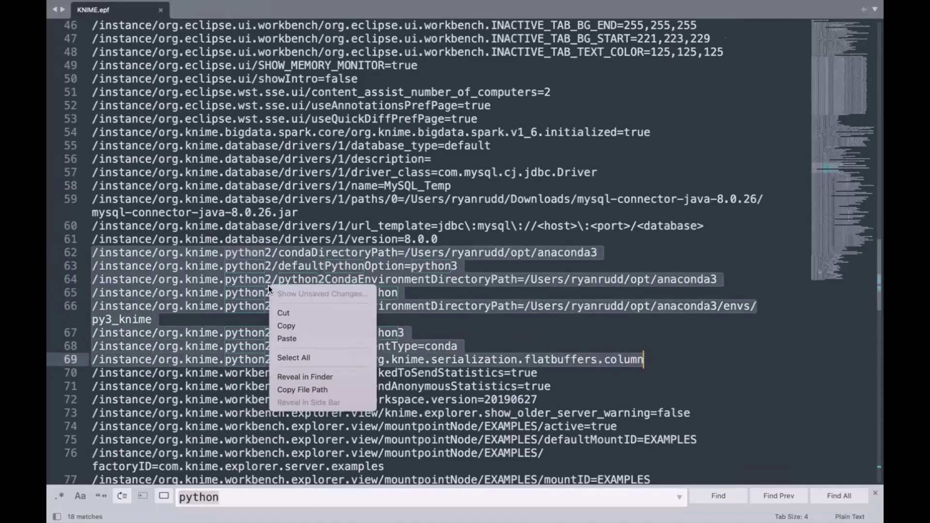
pyautogui.click(309, 324)
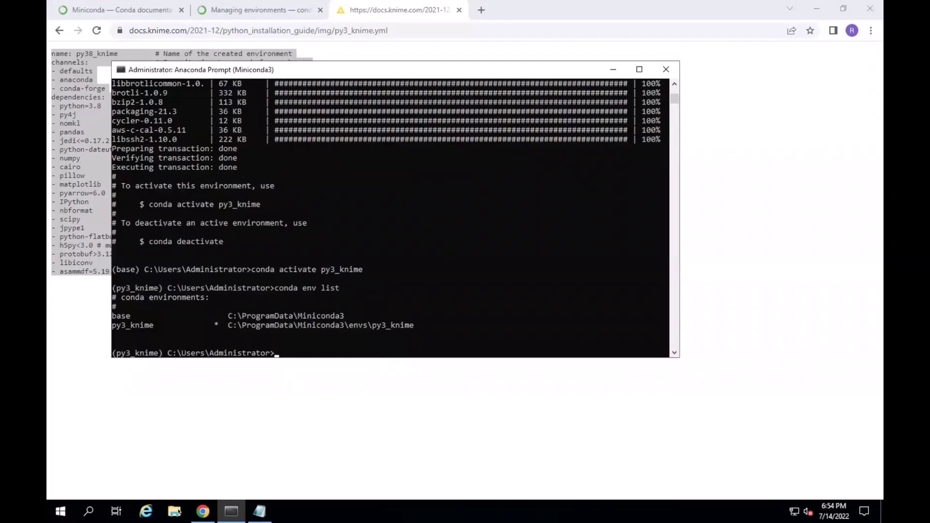
# Browse to C:\KNIME\workflow_repository\config\client-profiles and open its python folder
pyautogui.click(175, 511)
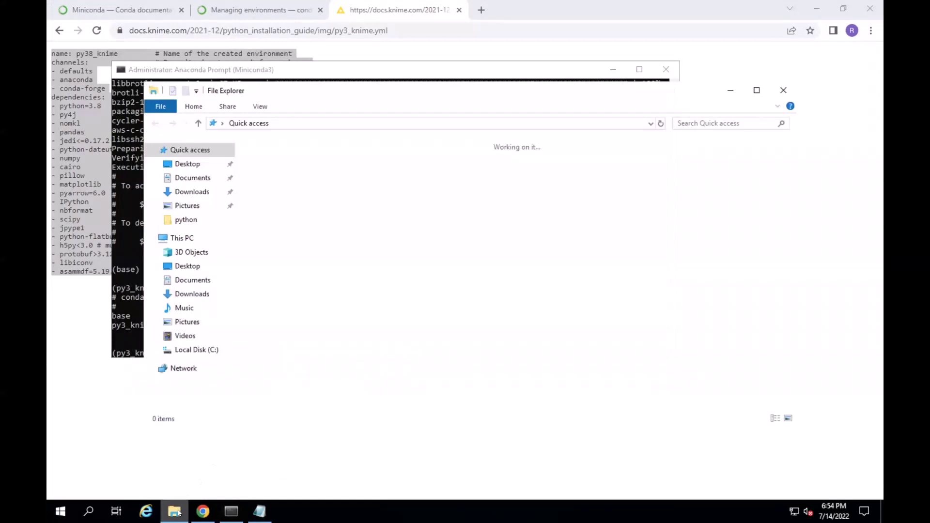
pyautogui.click(197, 350)
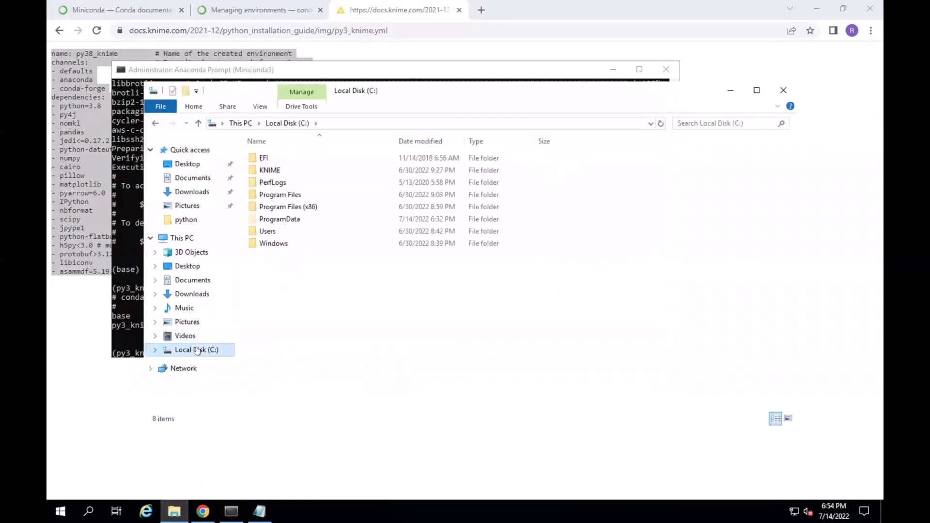
pyautogui.doubleClick(274, 174)
pyautogui.doubleClick(280, 208)
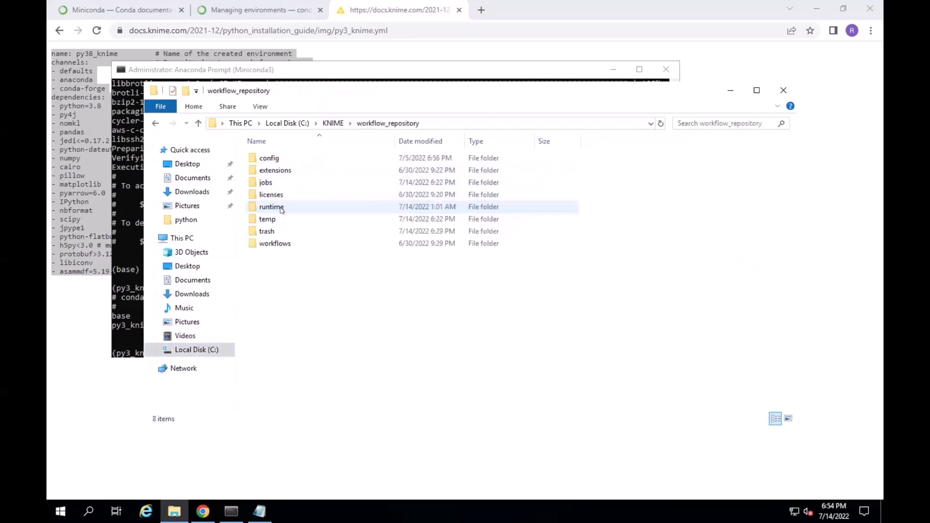
pyautogui.doubleClick(286, 159)
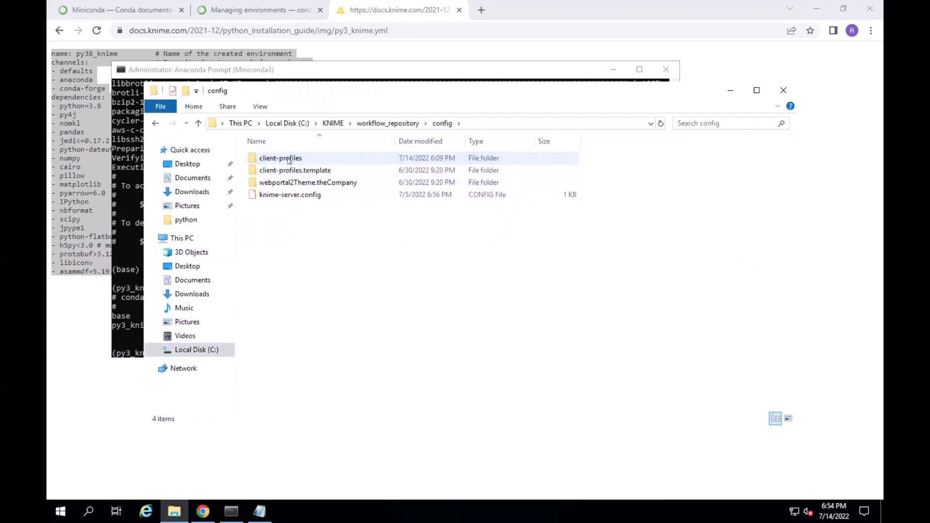
pyautogui.doubleClick(287, 160)
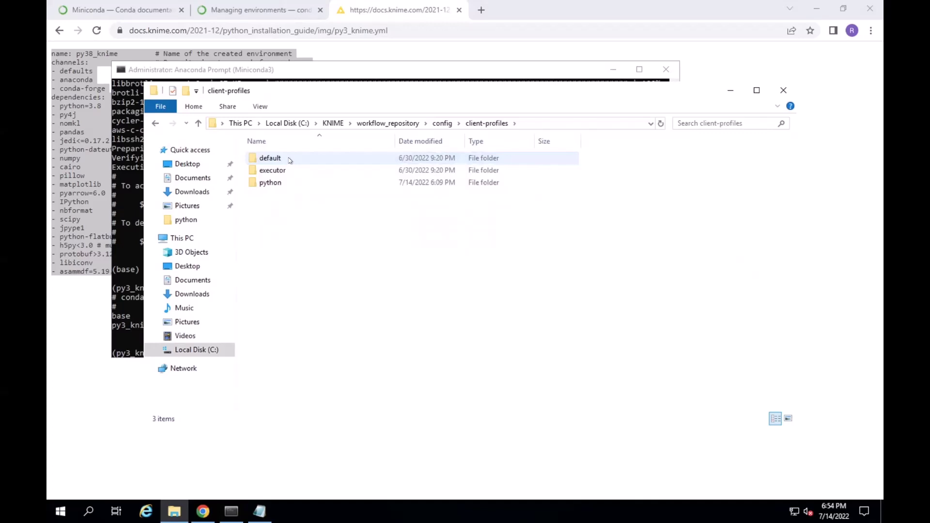
pyautogui.doubleClick(289, 160)
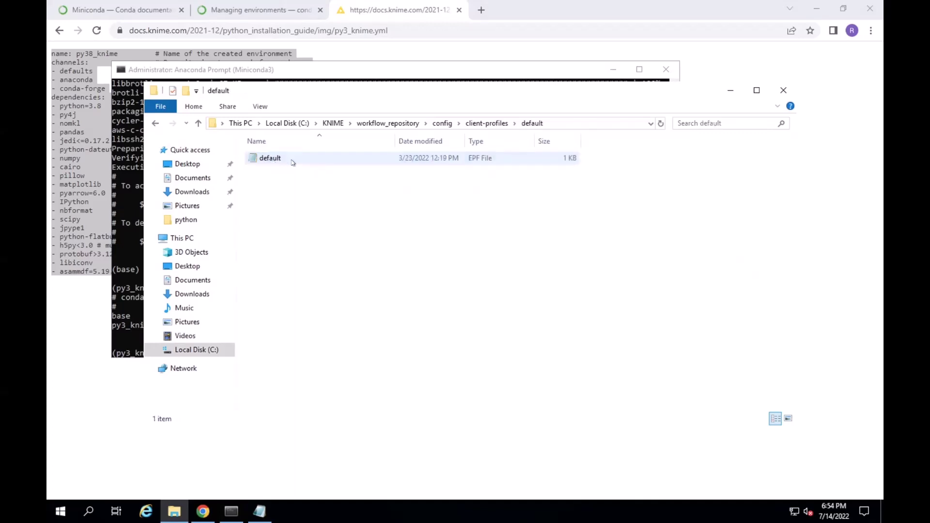
pyautogui.click(486, 124)
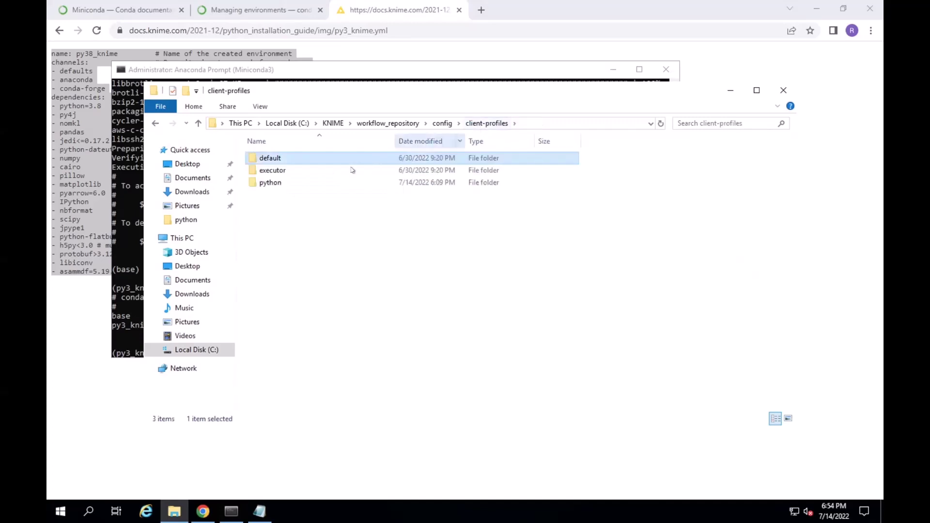
pyautogui.doubleClick(285, 184)
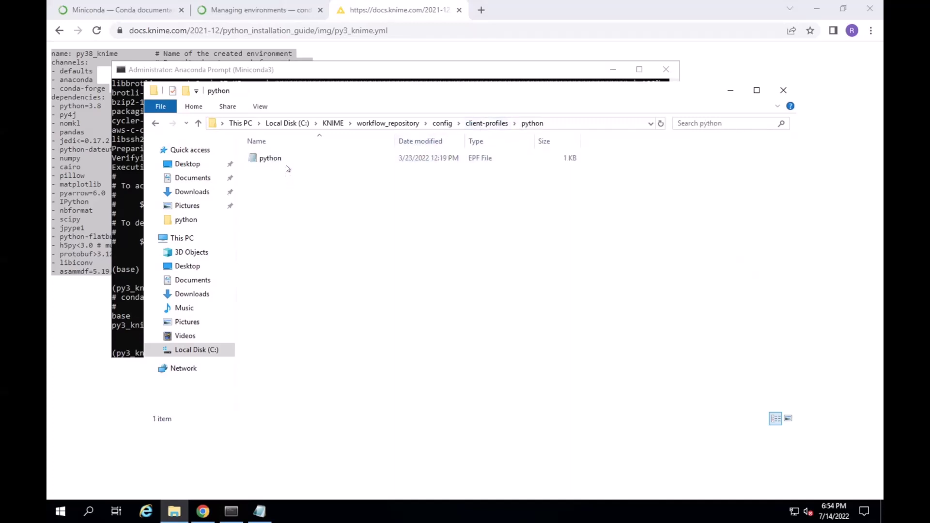
# Open python.epf and replace its contents with the copied knime.python2 conda settings
pyautogui.click(284, 160)
pyautogui.doubleClick(285, 160)
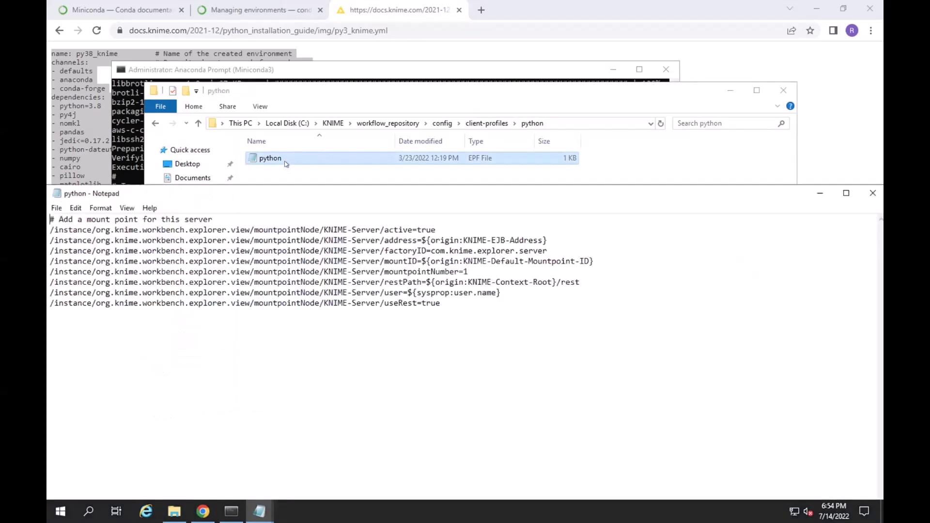
pyautogui.moveTo(440, 303); pyautogui.dragTo(117, 228)
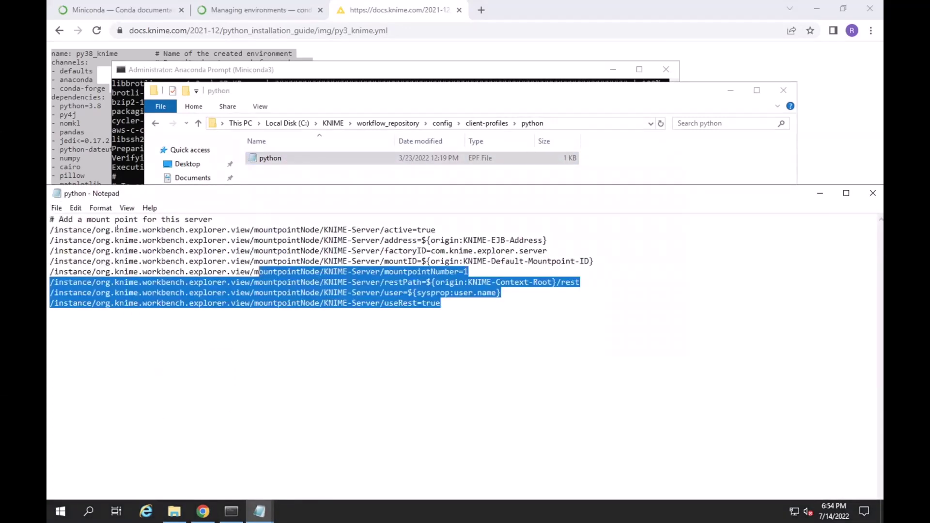
pyautogui.moveTo(40, 214); pyautogui.dragTo(40, 213)
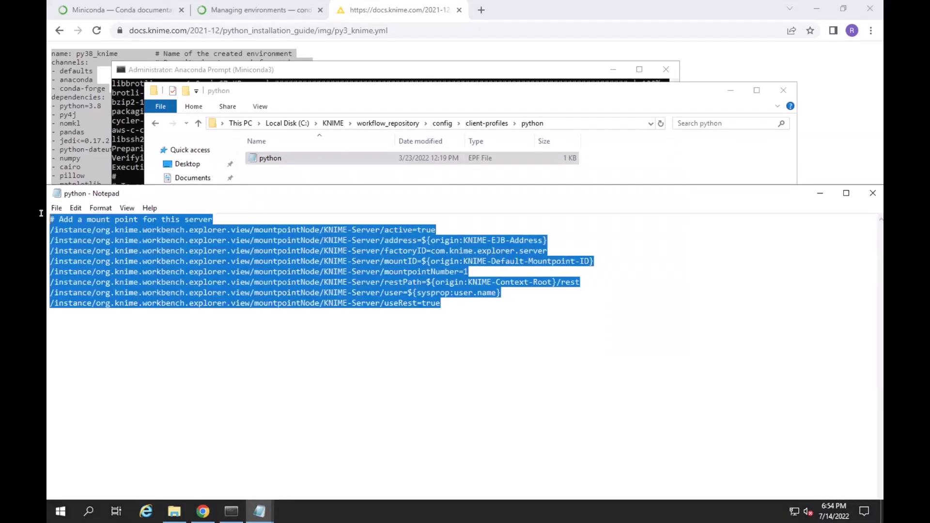
pyautogui.hotkey('ctrl', 'v')
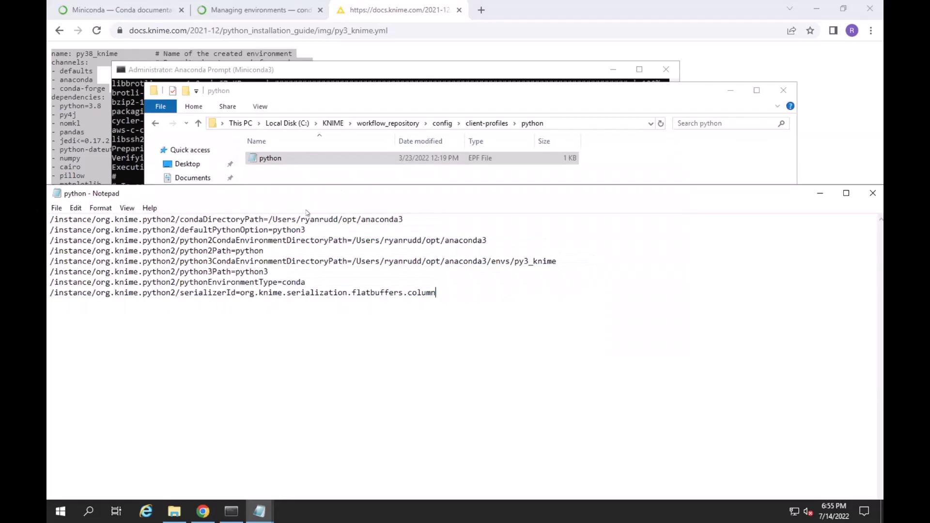
# Copy the C:\ProgramData\Miniconda3 folder path from File Explorer
pyautogui.click(380, 140)
pyautogui.click(209, 349)
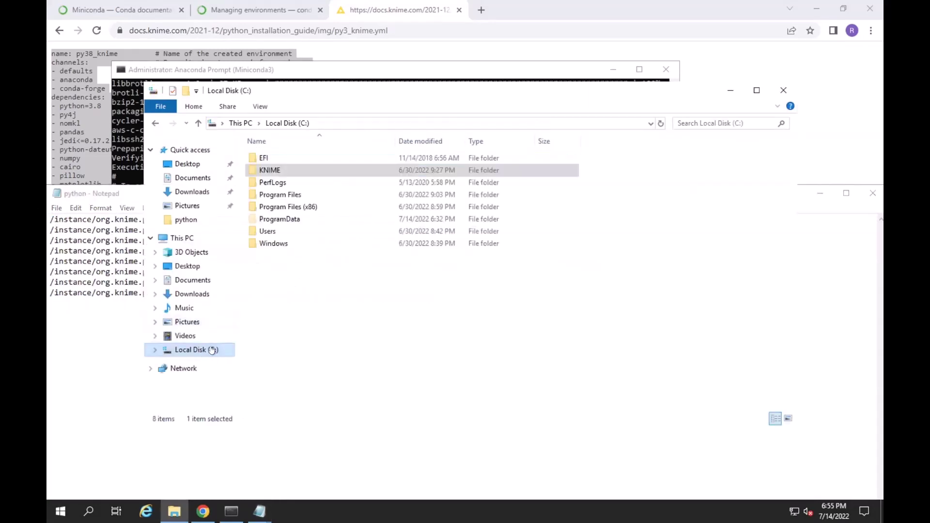
pyautogui.doubleClick(281, 243)
pyautogui.doubleClick(281, 183)
pyautogui.click(460, 123)
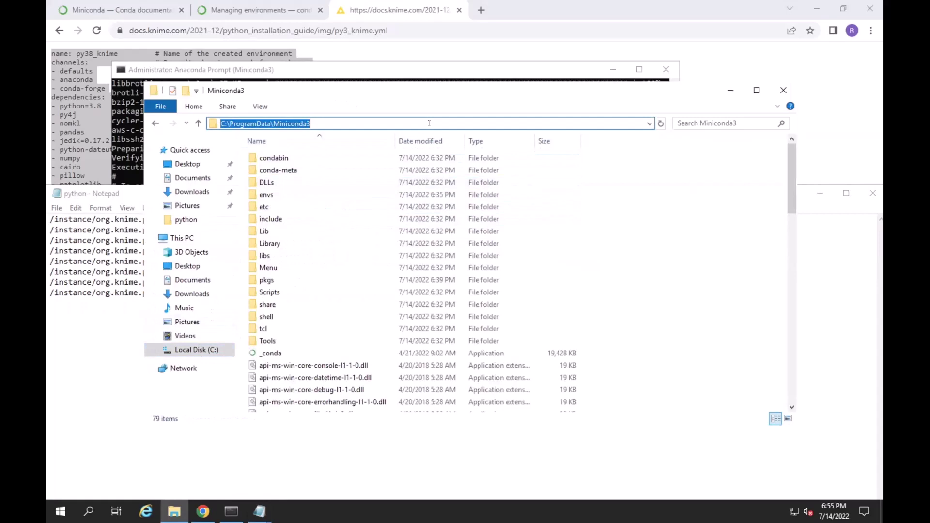
pyautogui.hotkey('alt', 'Tab')
# Replace the old anaconda3 paths on lines 1, 3 and 5 with the Miniconda3 path
pyautogui.moveTo(405, 219); pyautogui.dragTo(270, 220)
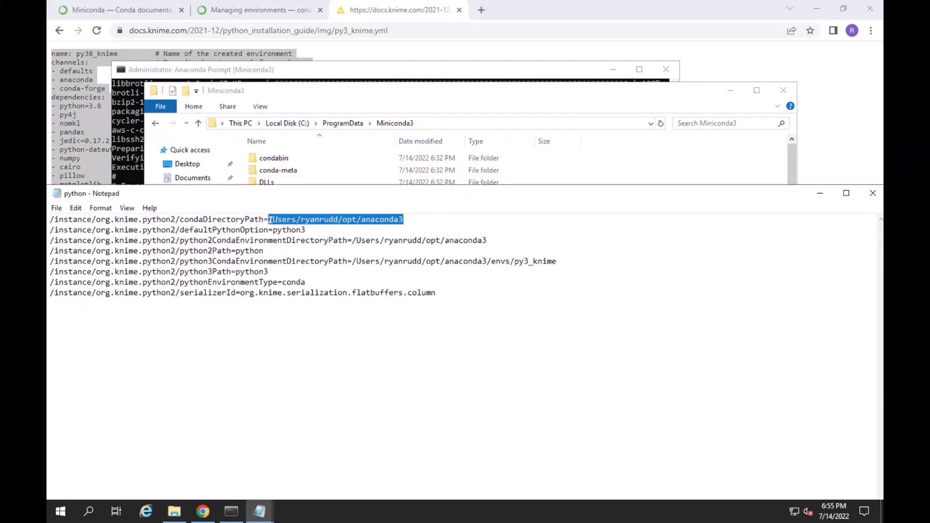
pyautogui.hotkey('ctrl', 'v')
pyautogui.moveTo(351, 240); pyautogui.dragTo(486, 240)
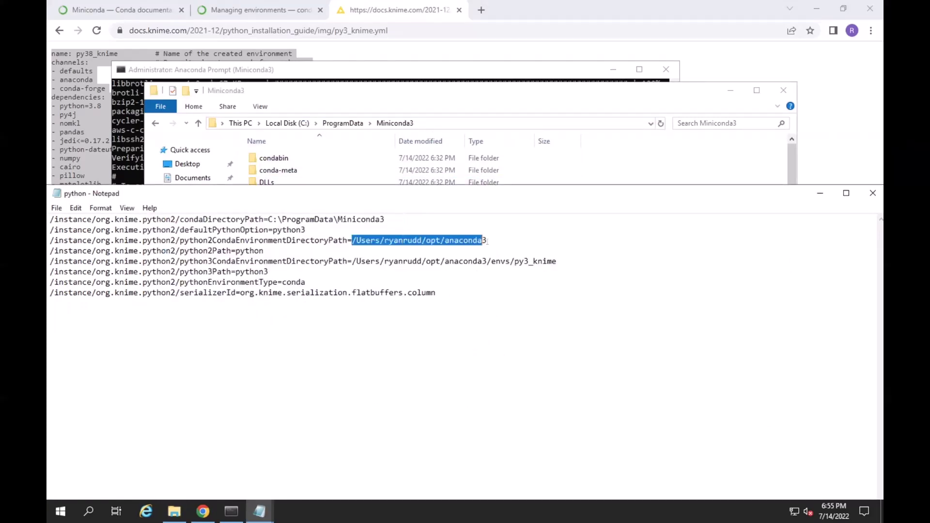
pyautogui.hotkey('ctrl', 'v')
pyautogui.moveTo(352, 261); pyautogui.dragTo(490, 261)
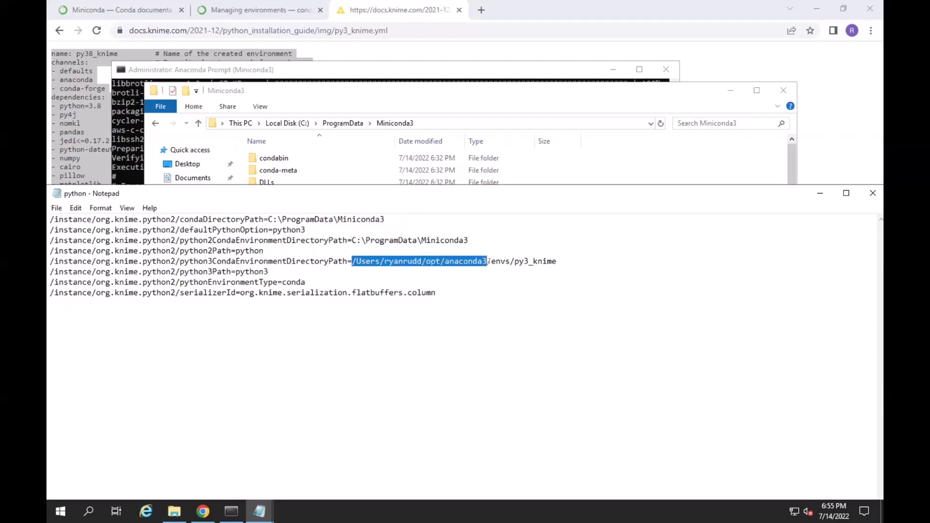
pyautogui.hotkey('ctrl', 'v')
# Double the backslashes so paths read C:\\ProgramData\\Miniconda3 and envs\\py3_knime, then save
pyautogui.click(281, 219)
pyautogui.write('\\')
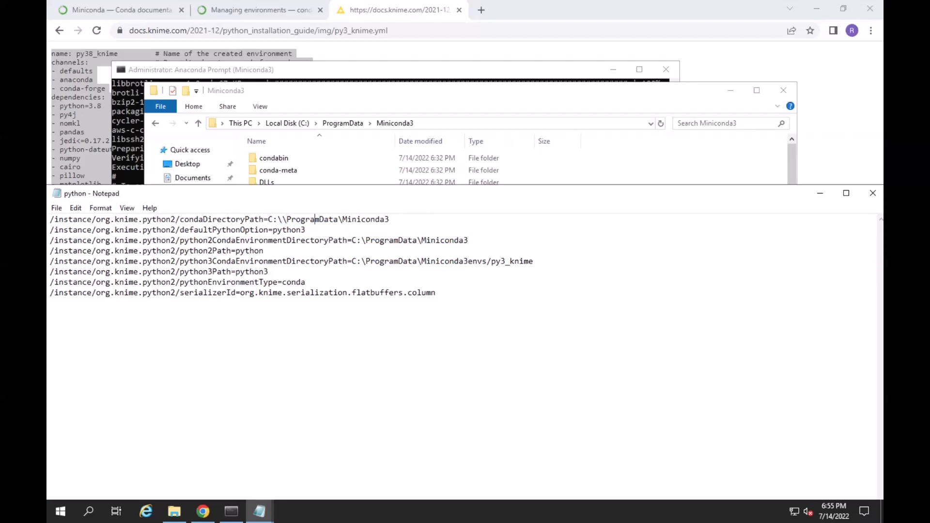
pyautogui.click(342, 219)
pyautogui.write('\\')
pyautogui.click(365, 240)
pyautogui.write('\\')
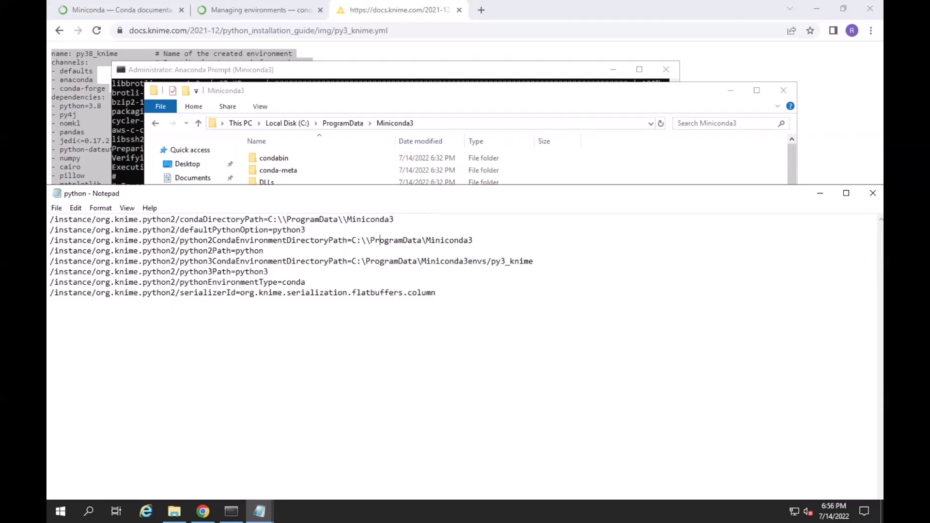
pyautogui.write('\\')
pyautogui.click(363, 261)
pyautogui.write('\\')
pyautogui.click(421, 261)
pyautogui.write('\\')
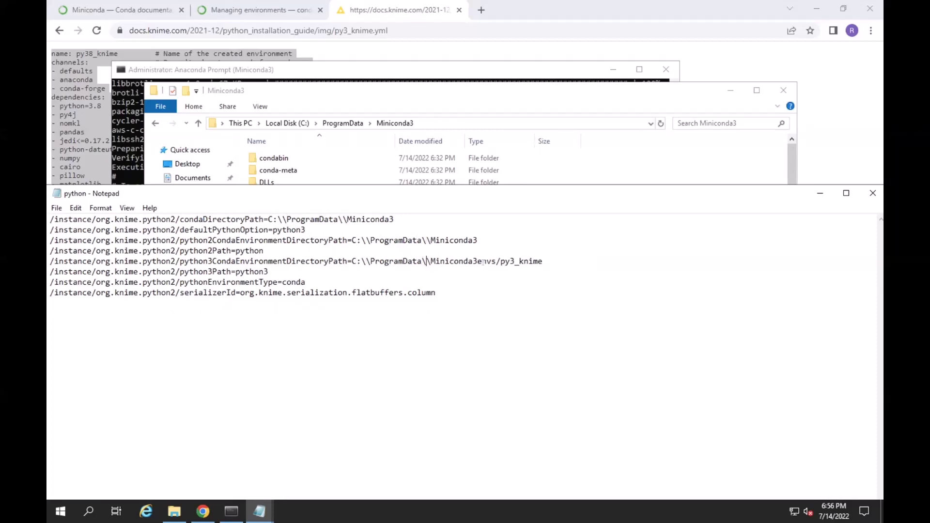
pyautogui.write('\\envs\\')
pyautogui.click(509, 261)
pyautogui.press('BackSpace')
pyautogui.write('\\\\')
pyautogui.click(57, 207)
pyautogui.click(75, 248)
# Close python.epf and open knime.ini in C:\KNIME\knime-full_4.5.2
pyautogui.click(873, 193)
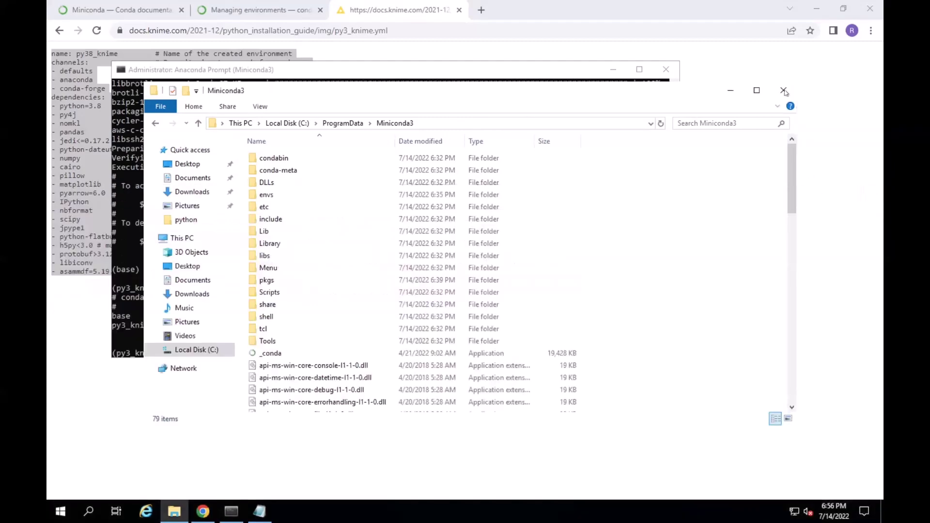
pyautogui.click(287, 123)
pyautogui.doubleClick(287, 170)
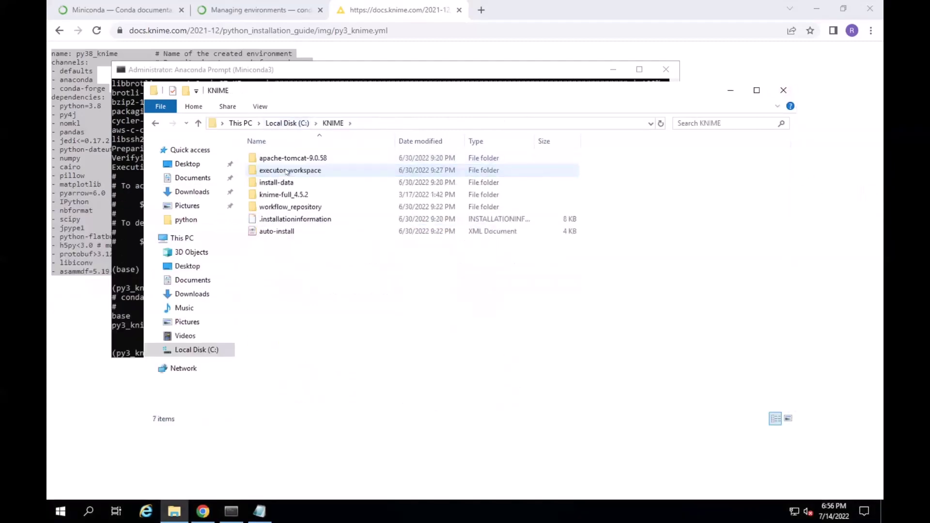
pyautogui.doubleClick(283, 194)
pyautogui.rightClick(280, 283)
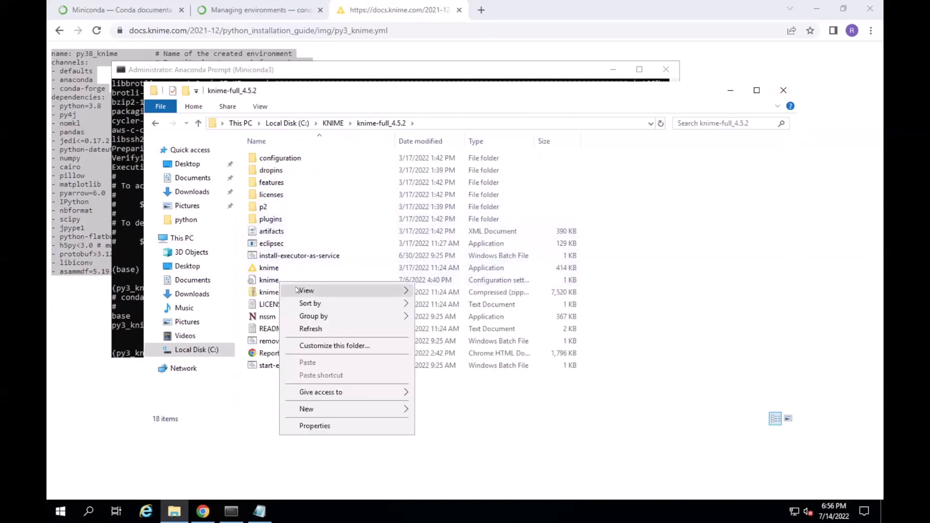
pyautogui.doubleClick(269, 280)
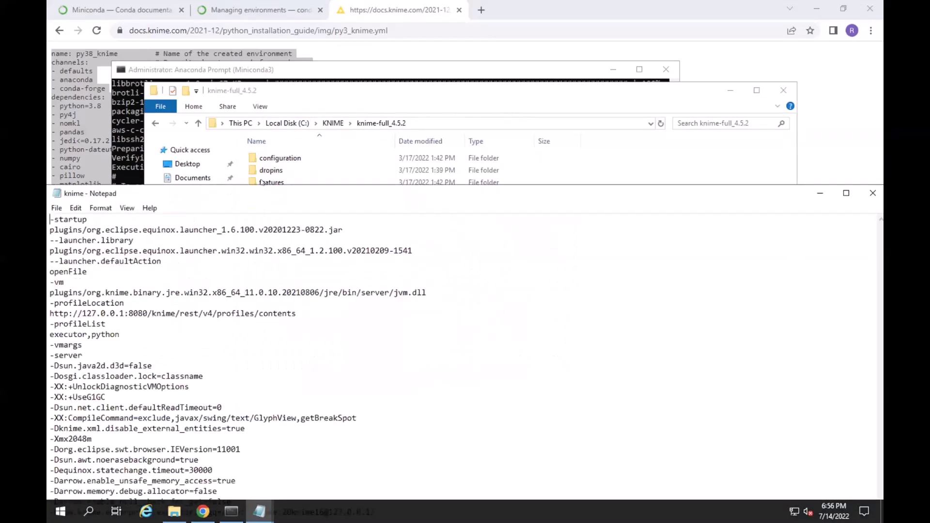
# Verify -profileLocation and -profileList executor,python in knime.ini, then close it
pyautogui.moveTo(261, 184); pyautogui.dragTo(263, 46)
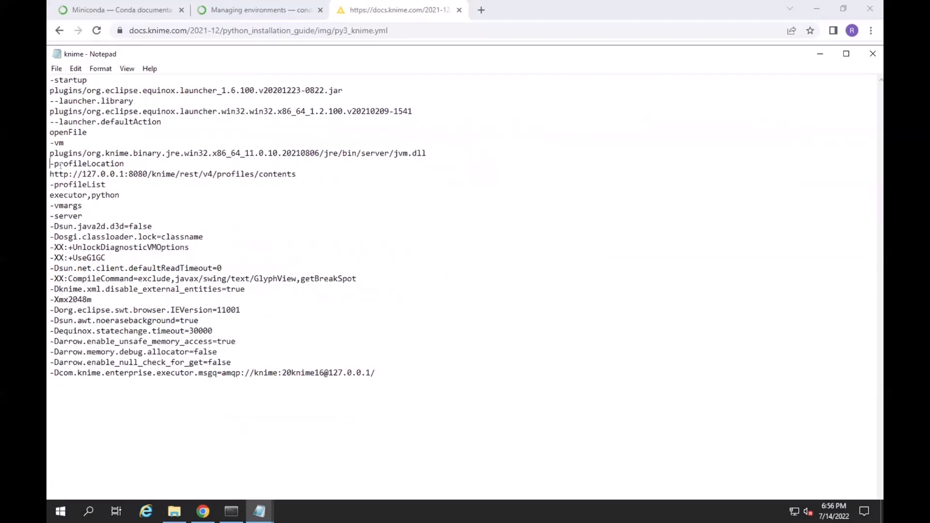
pyautogui.moveTo(50, 164); pyautogui.dragTo(120, 195)
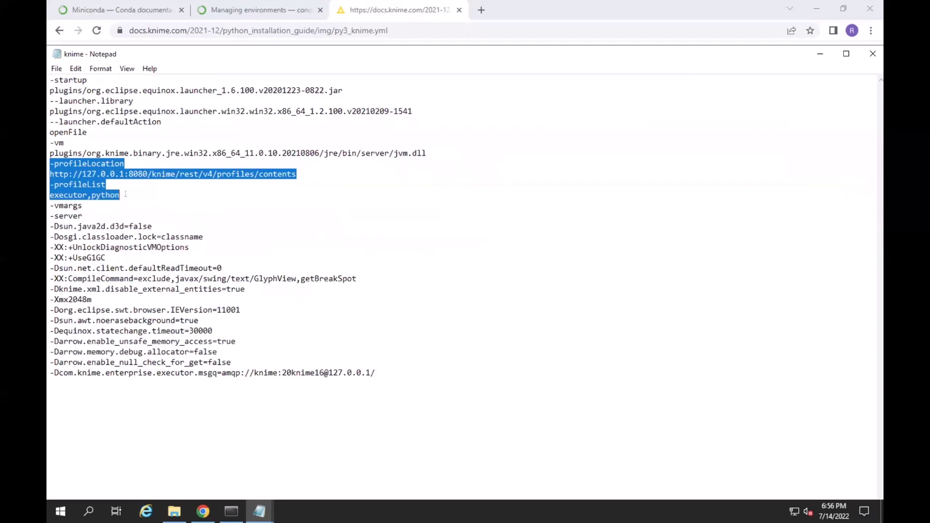
pyautogui.moveTo(126, 193); pyautogui.dragTo(92, 195)
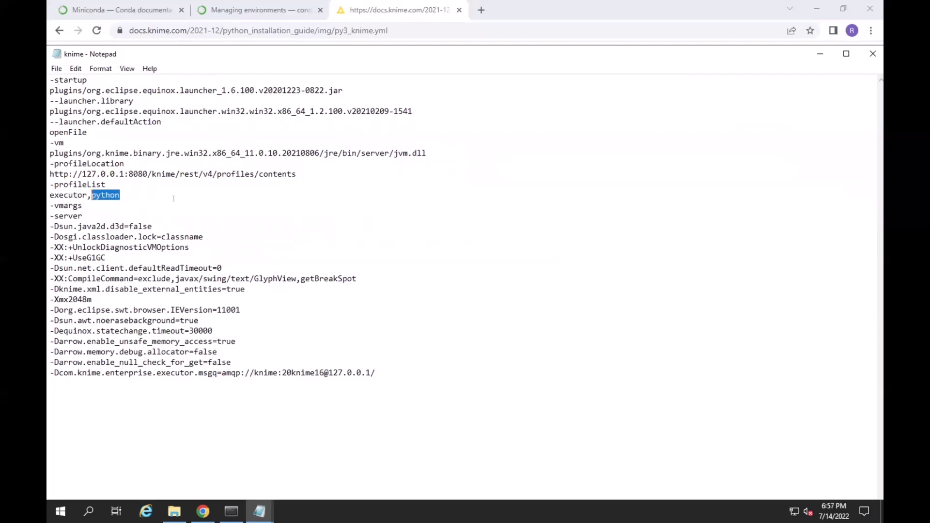
pyautogui.press('Right')
pyautogui.click(872, 53)
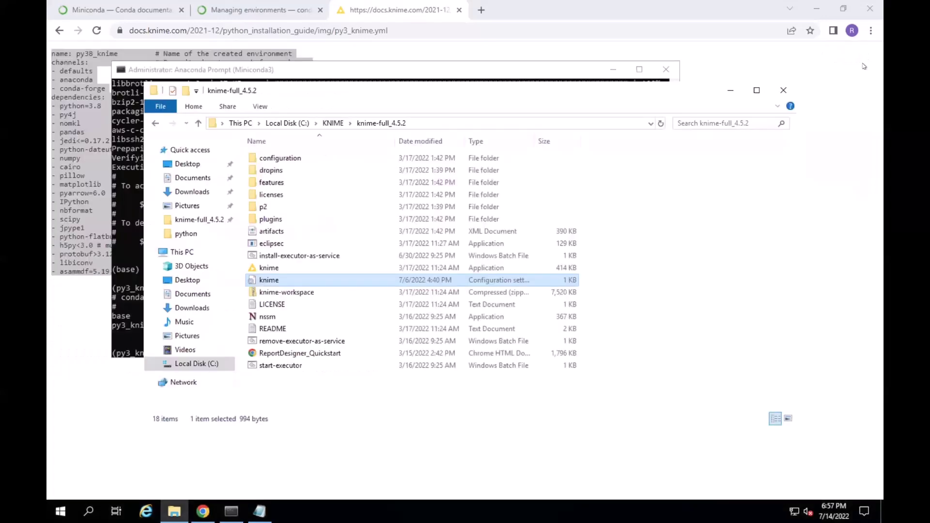
# Restart the Apache Tomcat 9.0 Tomcat9 service from Windows Services
pyautogui.click(784, 92)
pyautogui.click(89, 511)
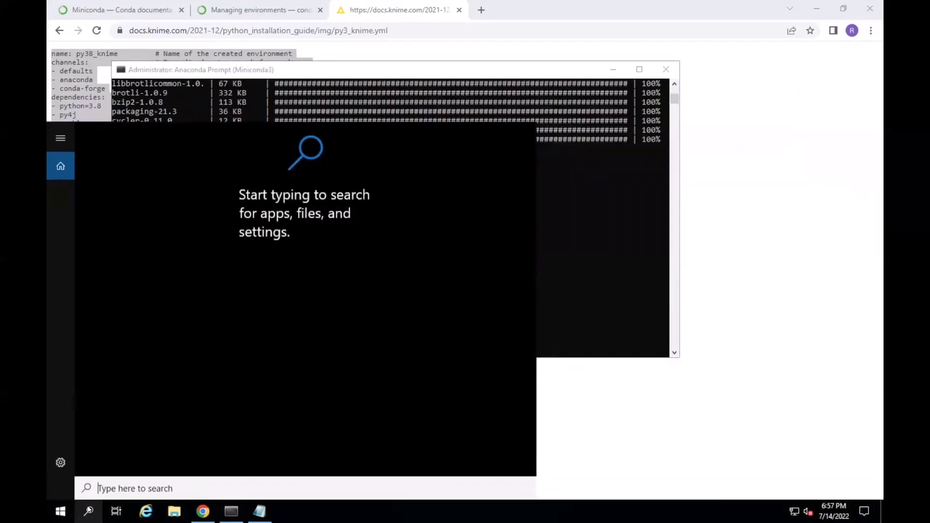
pyautogui.write('serv')
pyautogui.click(153, 194)
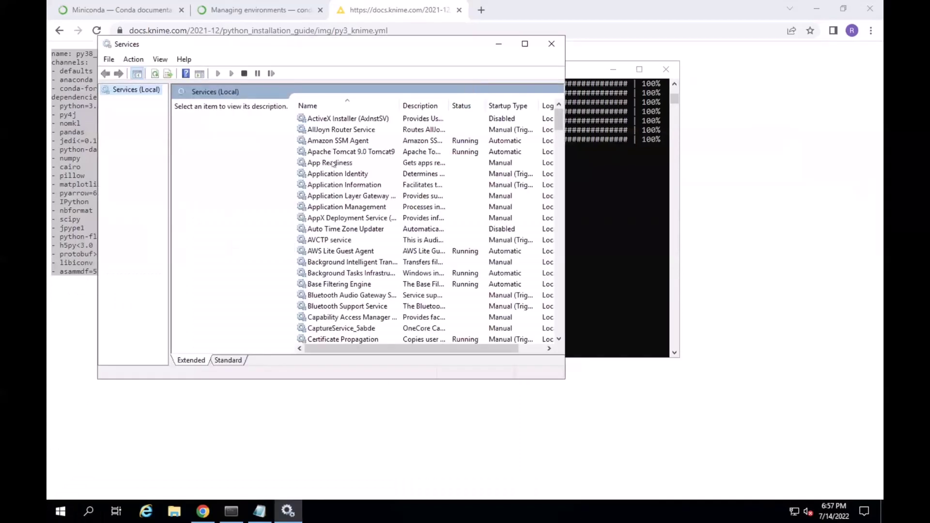
pyautogui.click(335, 152)
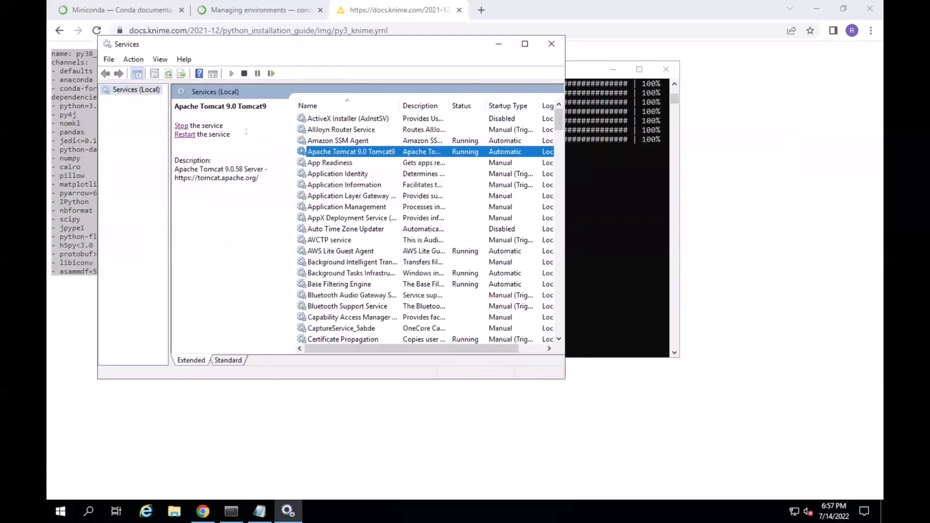
pyautogui.click(182, 135)
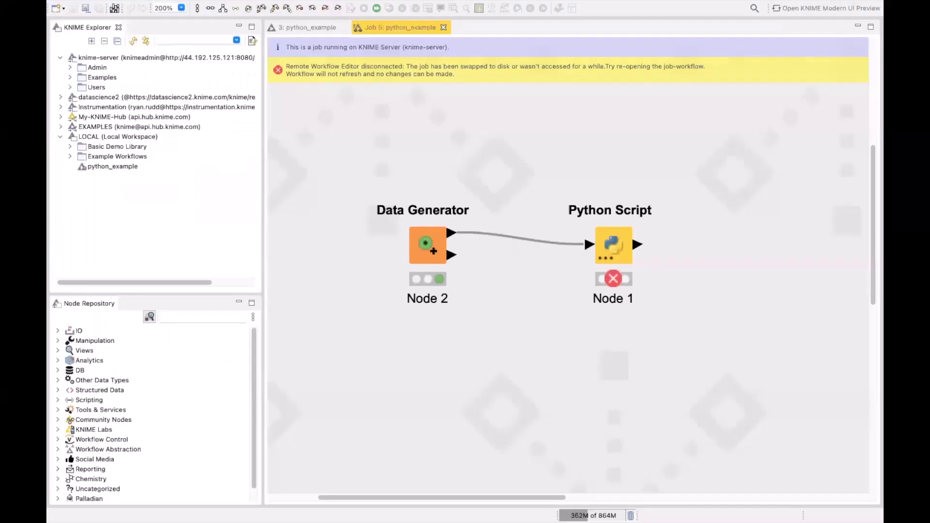
# Execute knimeadmin's python_example workflow on the server and open the new job
pyautogui.click(70, 88)
pyautogui.doubleClick(116, 107)
pyautogui.rightClick(119, 104)
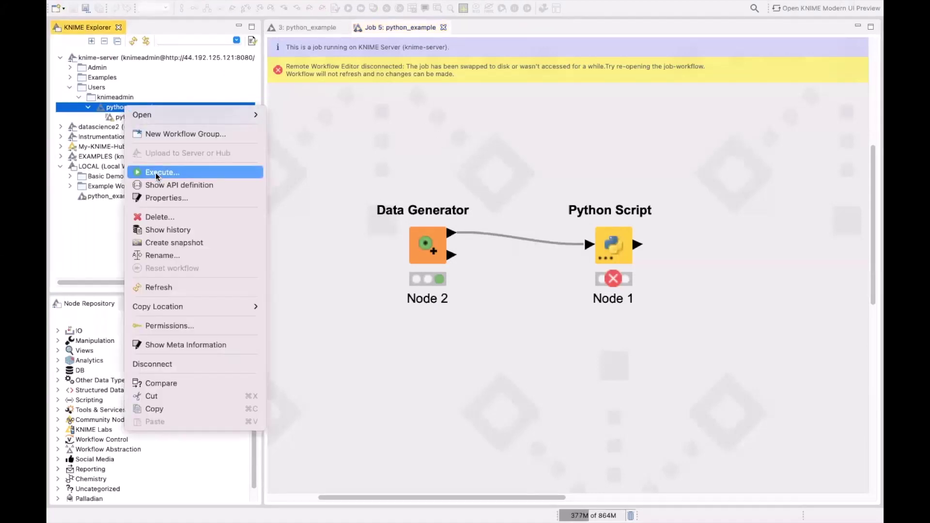
pyautogui.click(166, 173)
pyautogui.click(562, 444)
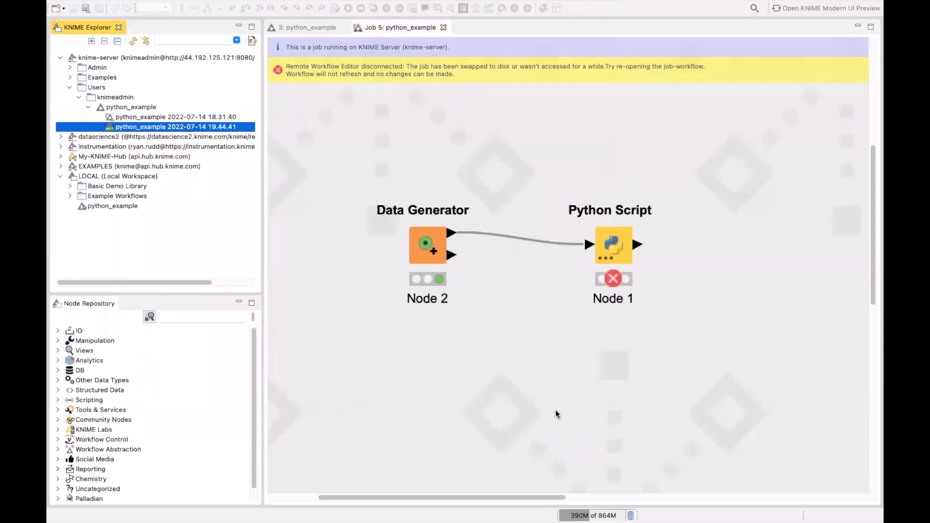
pyautogui.doubleClick(146, 127)
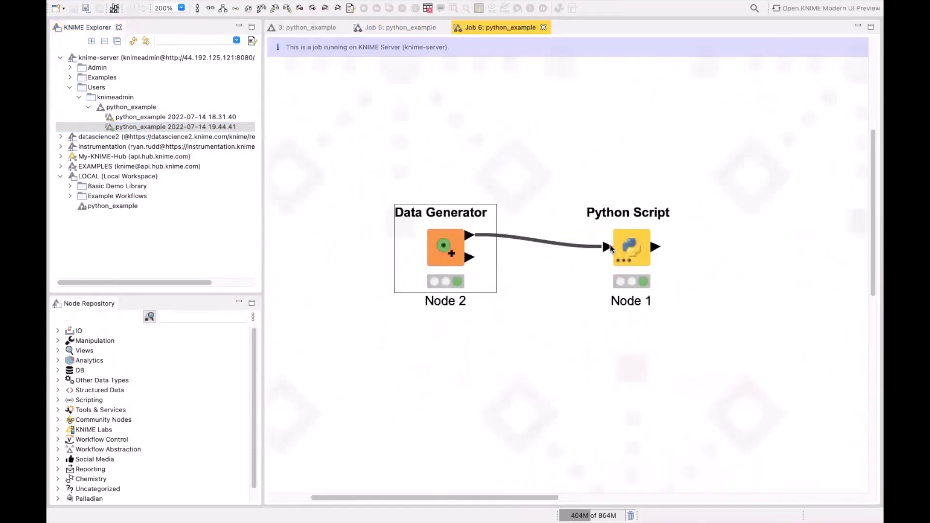